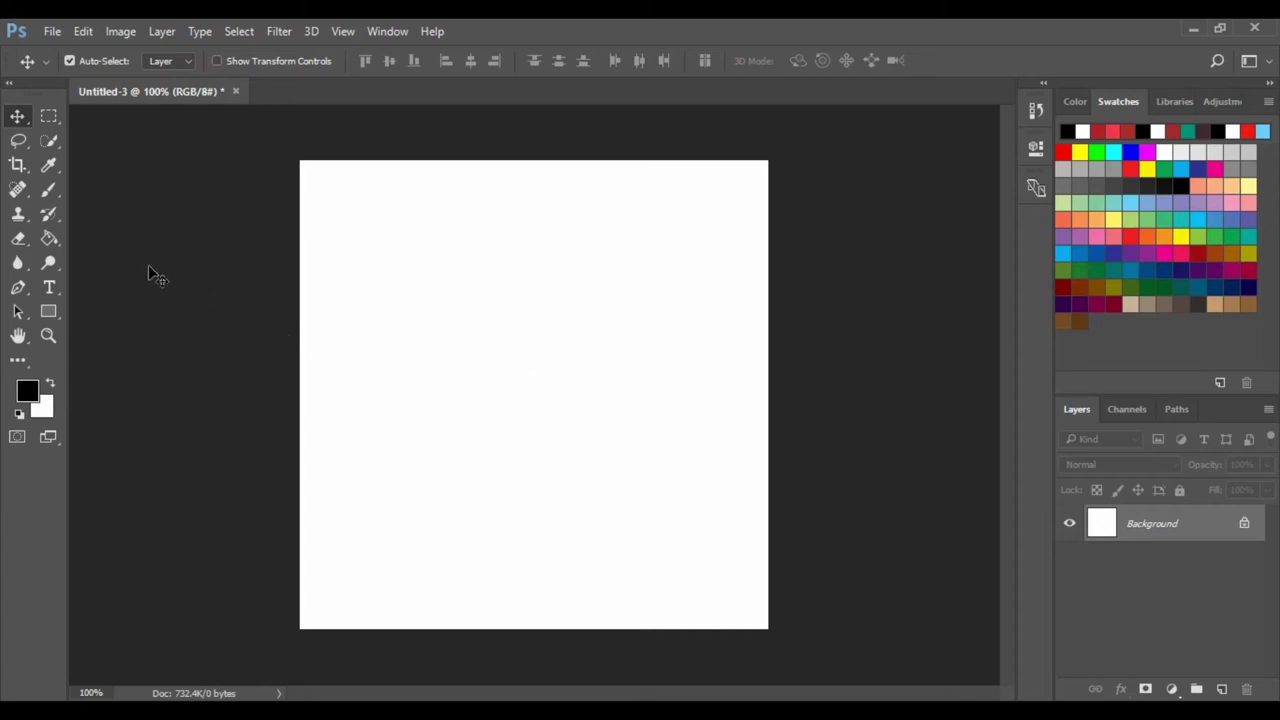
Select the Gradient Tool with the black-to-white linear preset and Difference blend mode.
{"action": "left_click", "coordinate": [49, 239]}
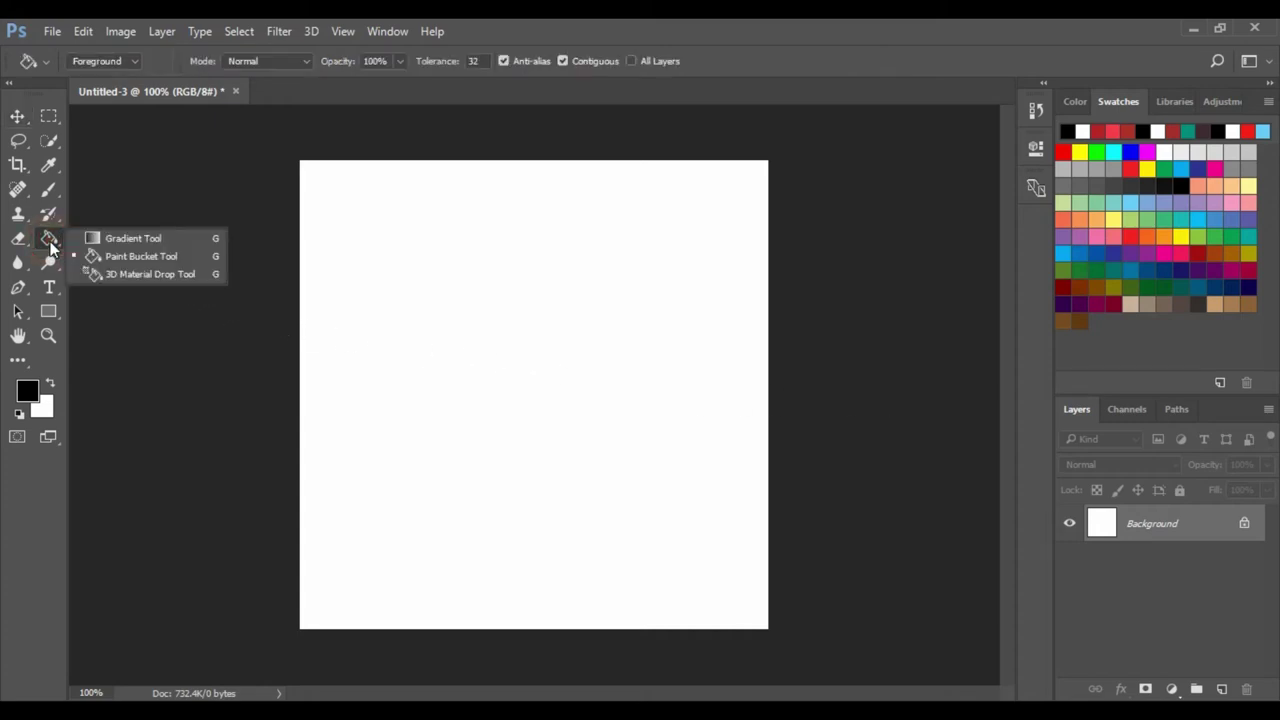
{"action": "left_click", "coordinate": [106, 239]}
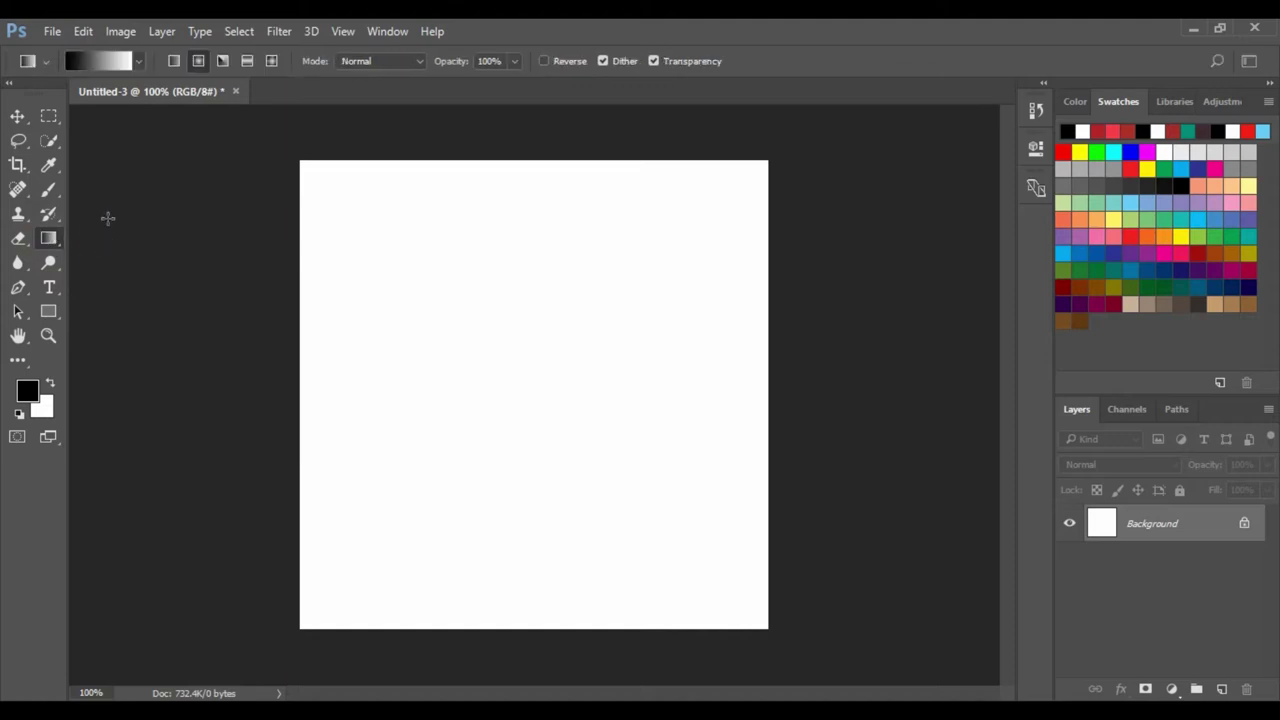
{"action": "left_click", "coordinate": [139, 62]}
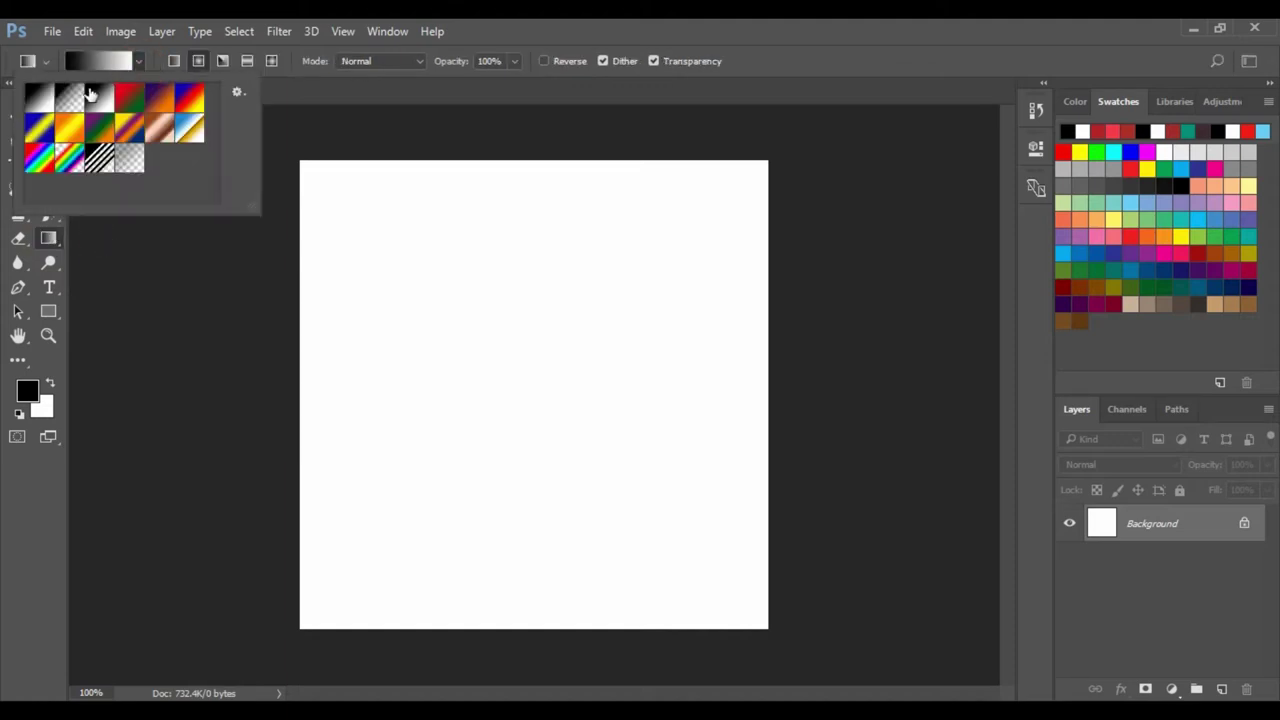
{"action": "left_click", "coordinate": [42, 100]}
{"action": "left_click", "coordinate": [137, 62]}
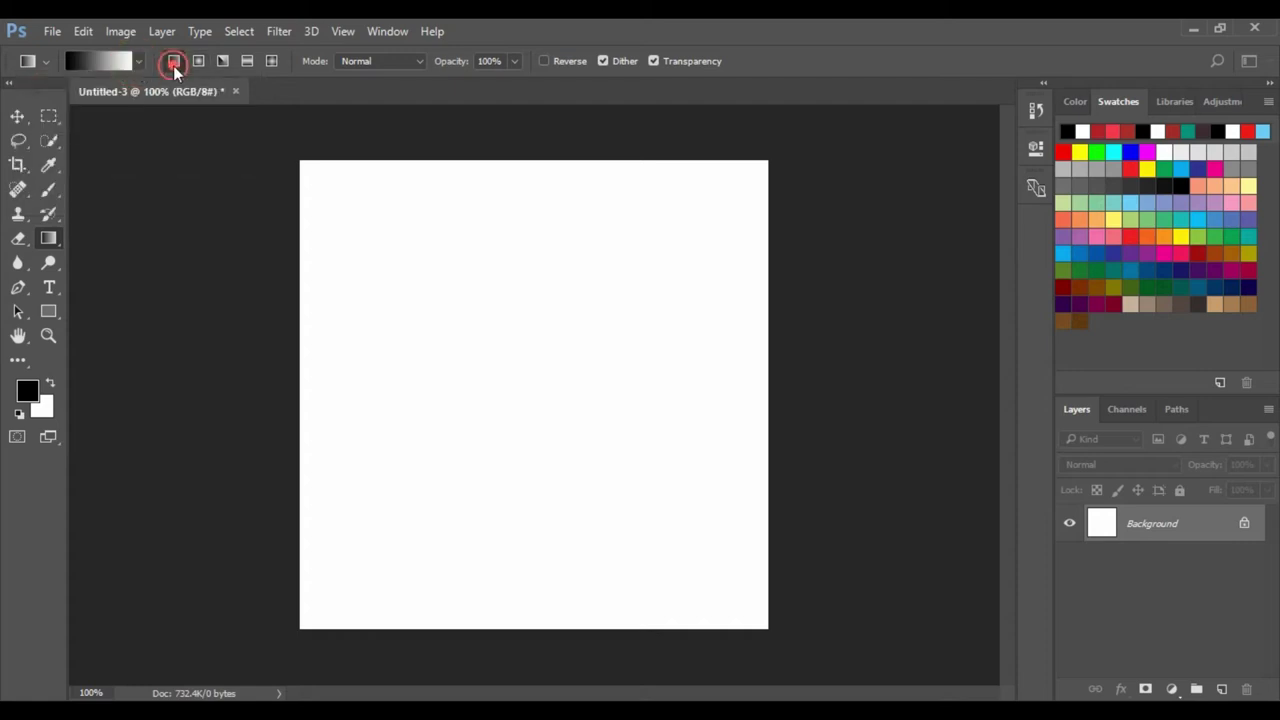
{"action": "left_click", "coordinate": [410, 66]}
{"action": "left_click", "coordinate": [397, 347]}
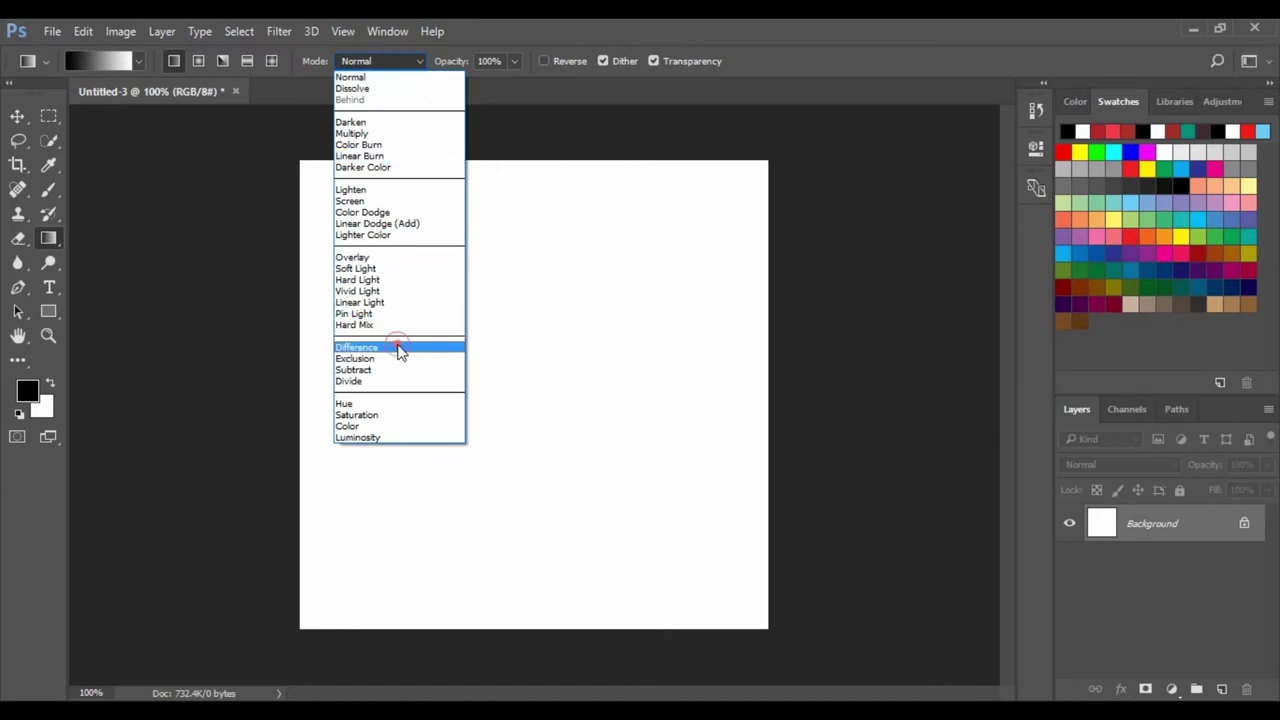
Stack diagonal Difference gradients running from the top left toward the lower-right corner.
{"action": "left_click_drag", "start_coordinate": [367, 271], "coordinate": [603, 460]}
{"action": "left_click_drag", "start_coordinate": [366, 267], "coordinate": [628, 475]}
{"action": "left_click_drag", "start_coordinate": [364, 291], "coordinate": [655, 503]}
{"action": "left_click_drag", "start_coordinate": [543, 394], "coordinate": [686, 520]}
{"action": "left_click_drag", "start_coordinate": [576, 412], "coordinate": [761, 586]}
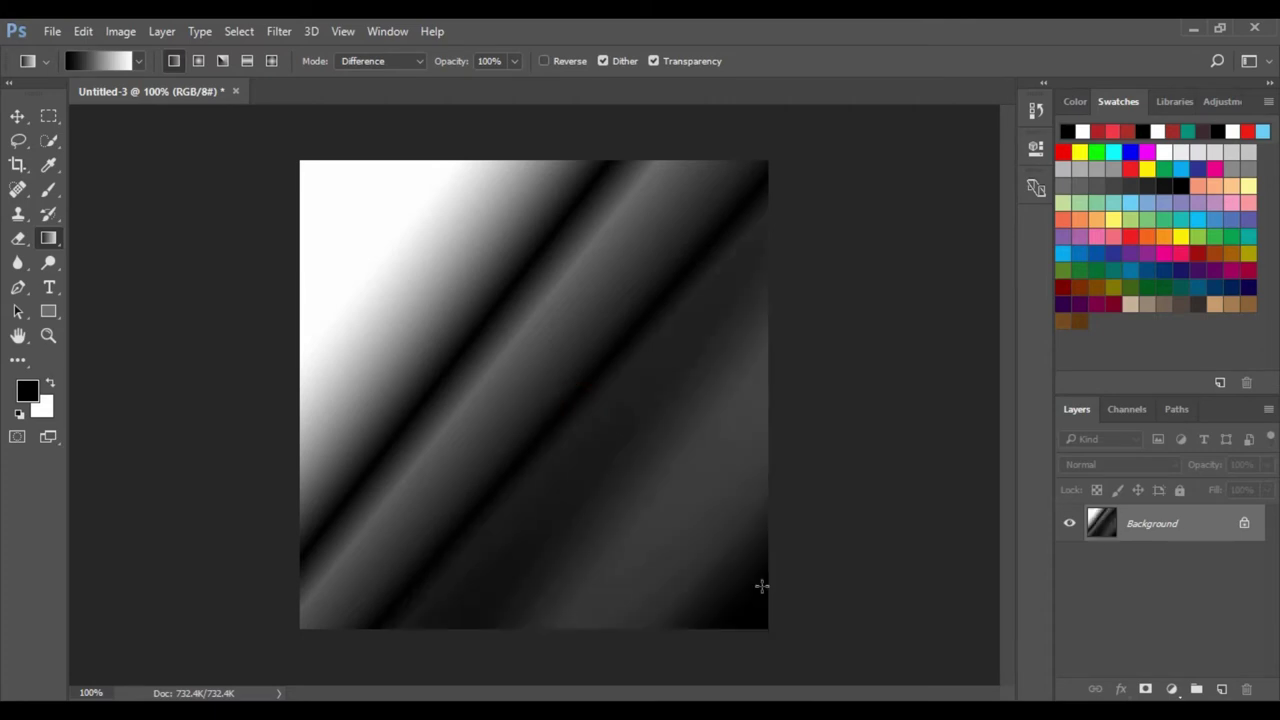
{"action": "left_click_drag", "start_coordinate": [632, 487], "coordinate": [717, 571]}
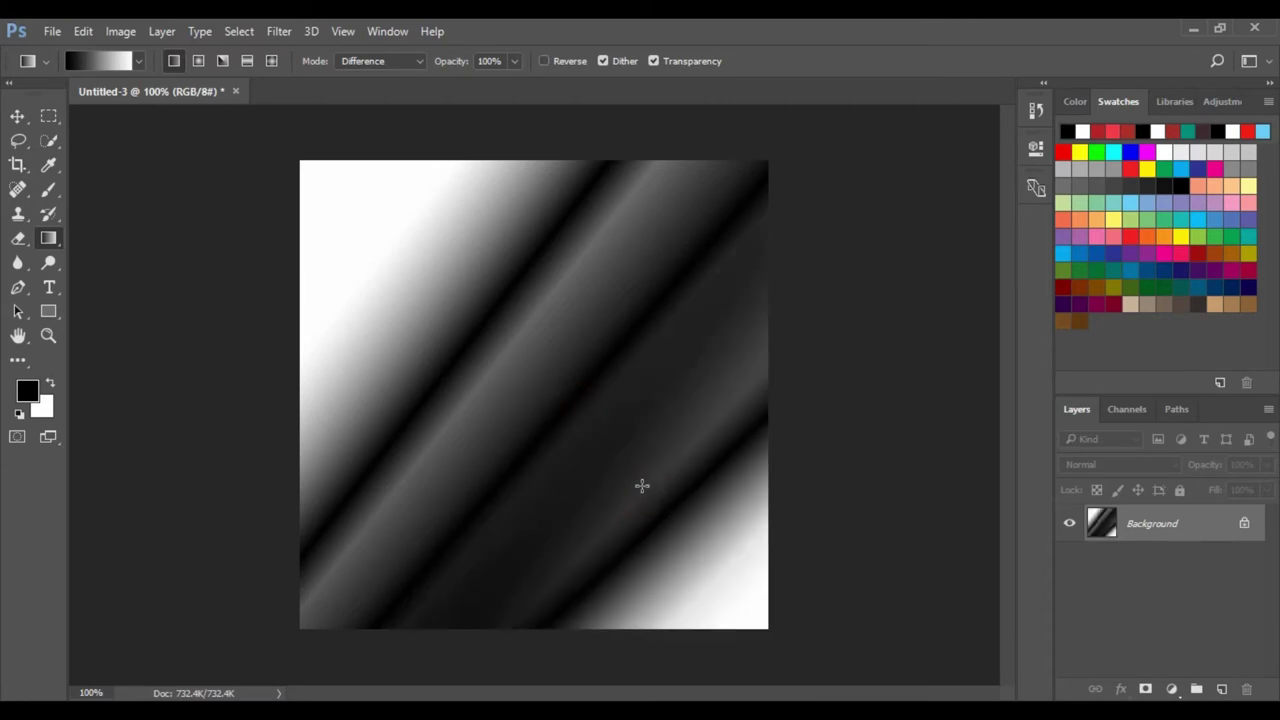
{"action": "left_click_drag", "start_coordinate": [642, 486], "coordinate": [726, 576]}
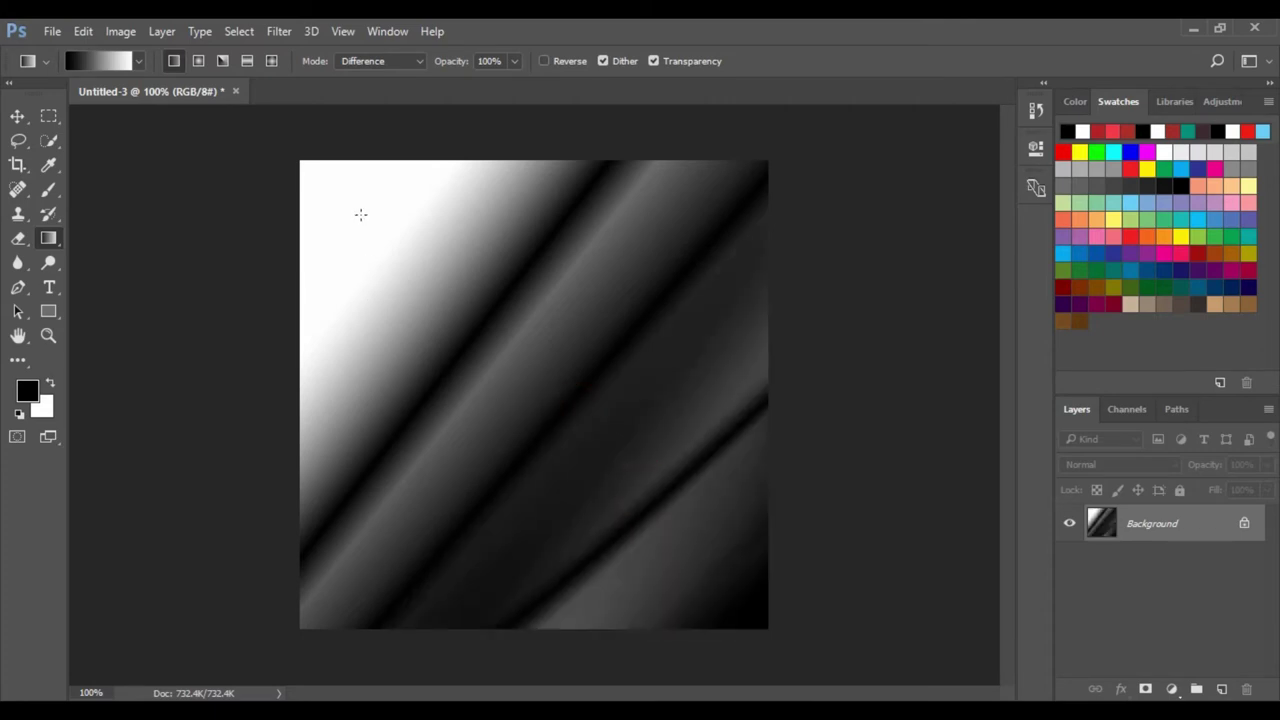
{"action": "left_click_drag", "start_coordinate": [361, 214], "coordinate": [388, 260]}
{"action": "left_click_drag", "start_coordinate": [331, 189], "coordinate": [440, 347]}
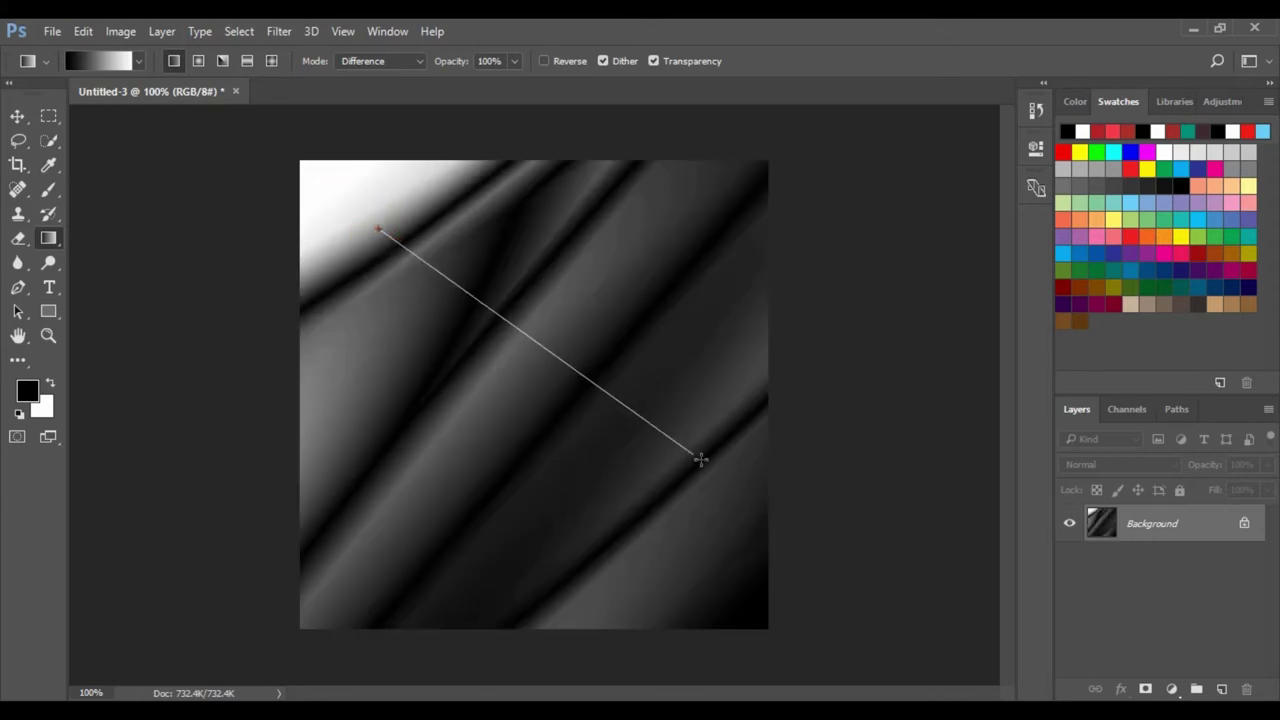
Add more crossing Difference gradients to form new diagonal folds and a bright streak.
{"action": "left_click_drag", "start_coordinate": [443, 289], "coordinate": [679, 446]}
{"action": "left_click_drag", "start_coordinate": [440, 254], "coordinate": [684, 470]}
{"action": "left_click_drag", "start_coordinate": [695, 405], "coordinate": [440, 393]}
{"action": "left_click_drag", "start_coordinate": [673, 385], "coordinate": [377, 426]}
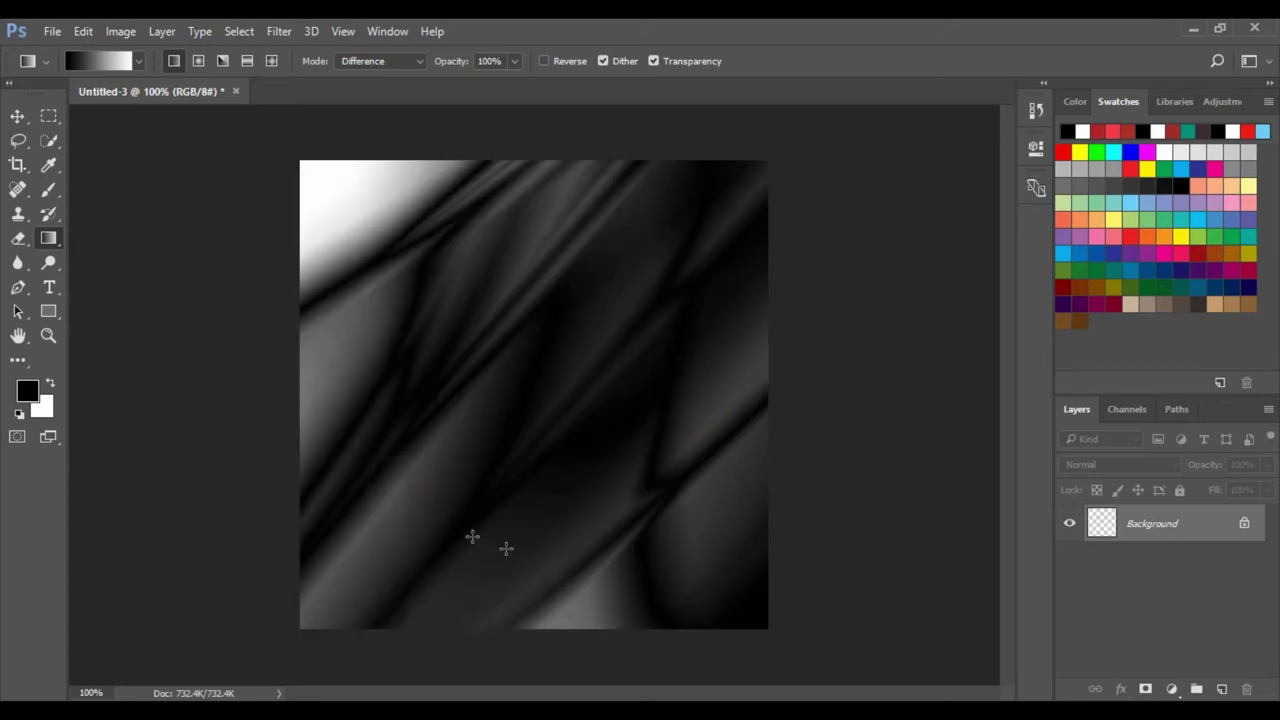
{"action": "left_click_drag", "start_coordinate": [486, 539], "coordinate": [506, 546]}
{"action": "left_click_drag", "start_coordinate": [414, 514], "coordinate": [550, 611]}
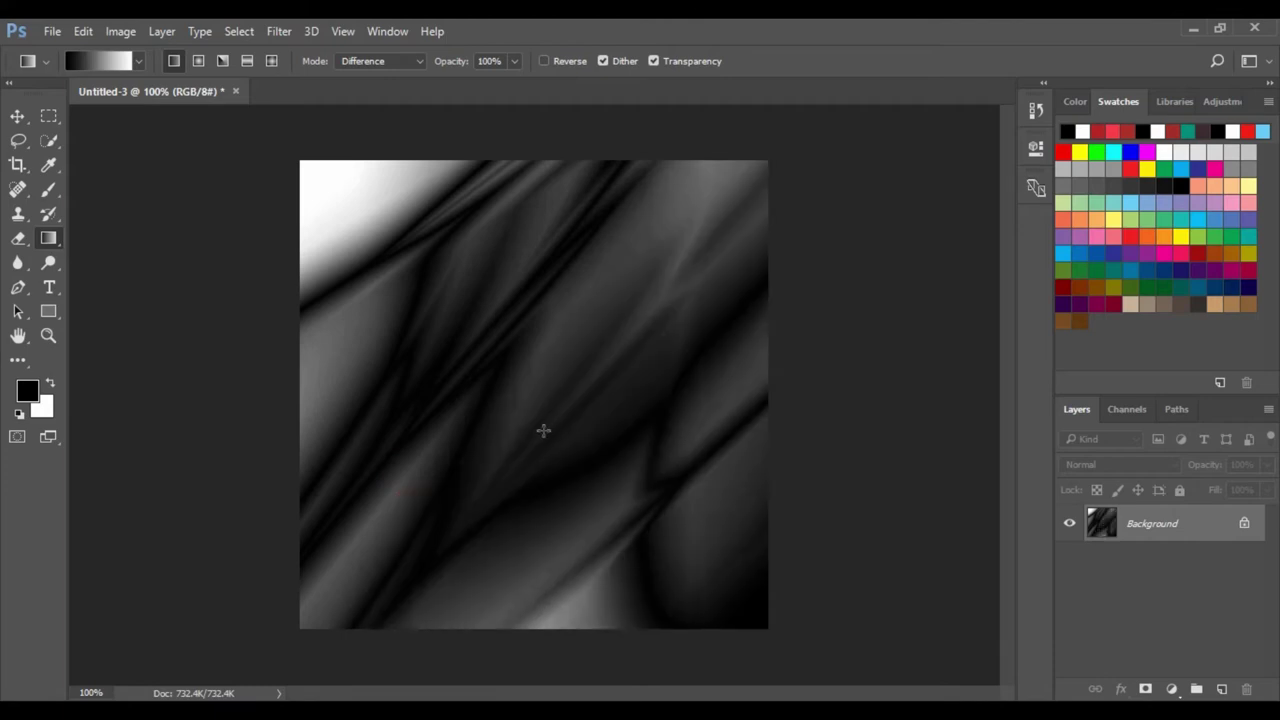
{"action": "left_click_drag", "start_coordinate": [634, 214], "coordinate": [761, 273]}
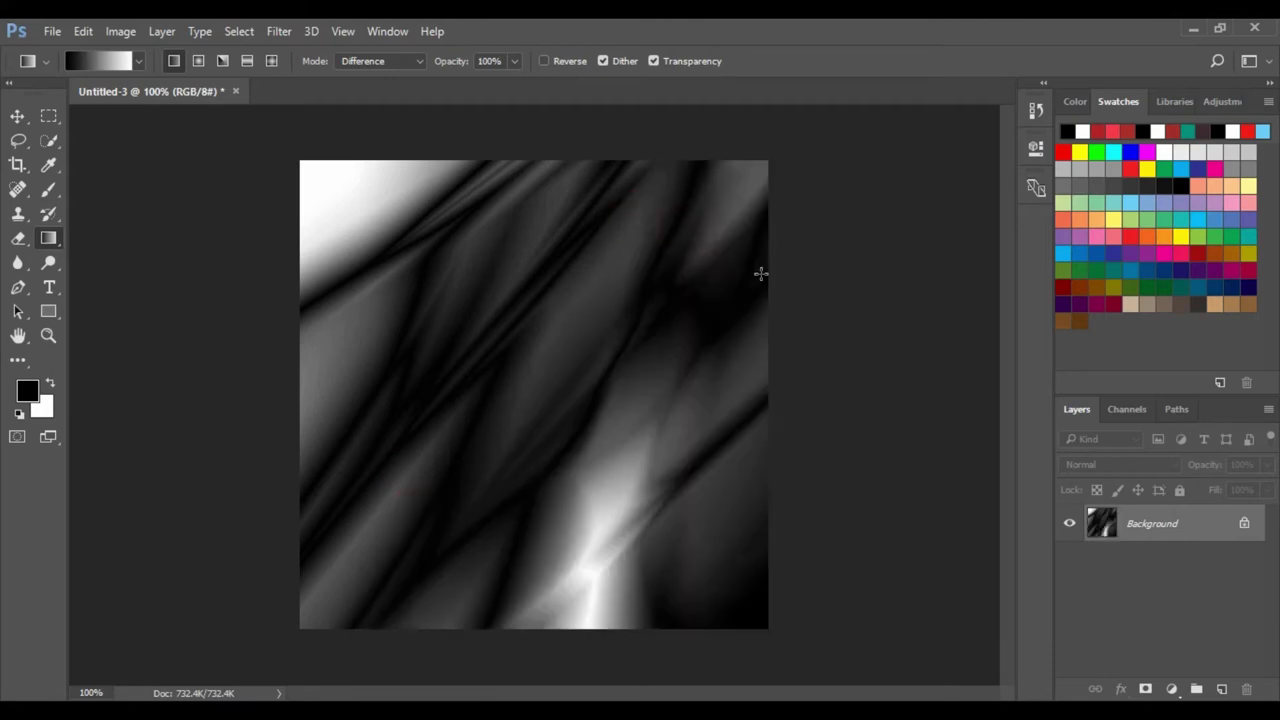
{"action": "left_click_drag", "start_coordinate": [585, 546], "coordinate": [667, 604]}
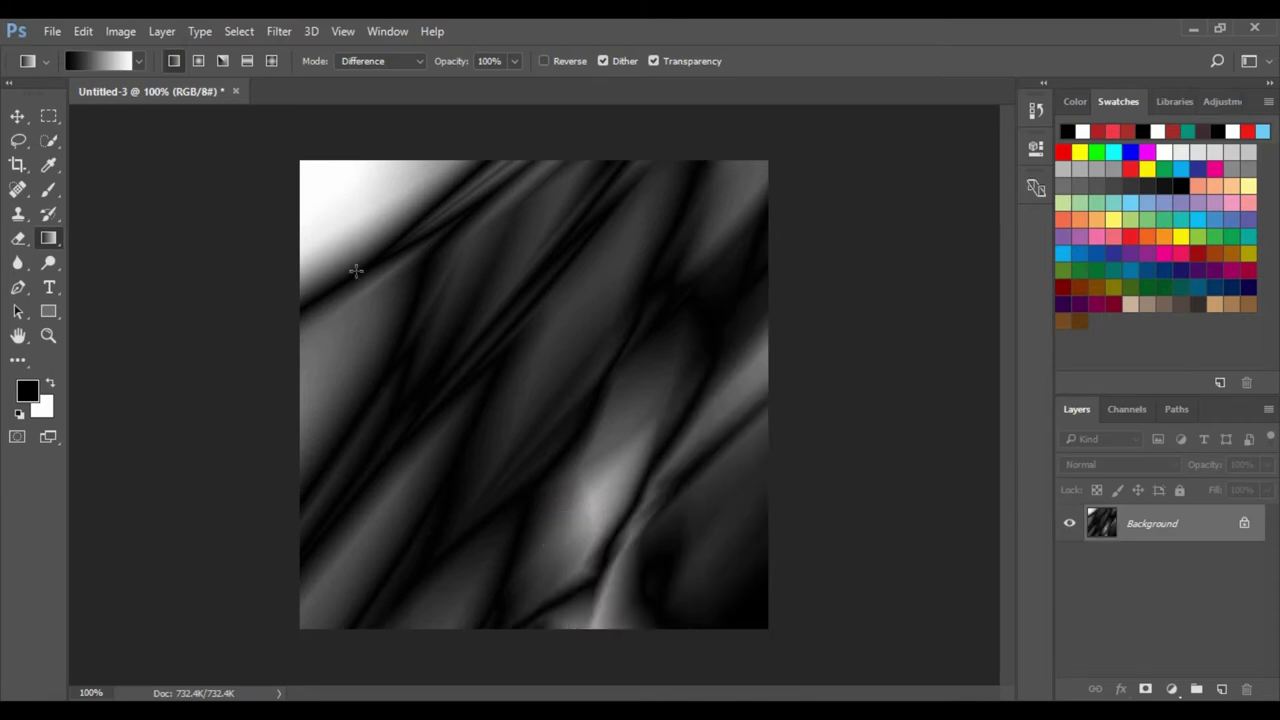
{"action": "left_click_drag", "start_coordinate": [314, 157], "coordinate": [328, 192]}
Drag ten more short Difference gradients in varied directions to build crossing folds and highlights.
{"action": "mouse_move", "coordinate": [307, 150]}
{"action": "left_mouse_down"}
{"action": "mouse_move", "coordinate": [328, 194]}
{"action": "mouse_move", "coordinate": [326, 251]}
{"action": "left_mouse_up"}
{"action": "left_click_drag", "start_coordinate": [331, 356], "coordinate": [335, 393]}
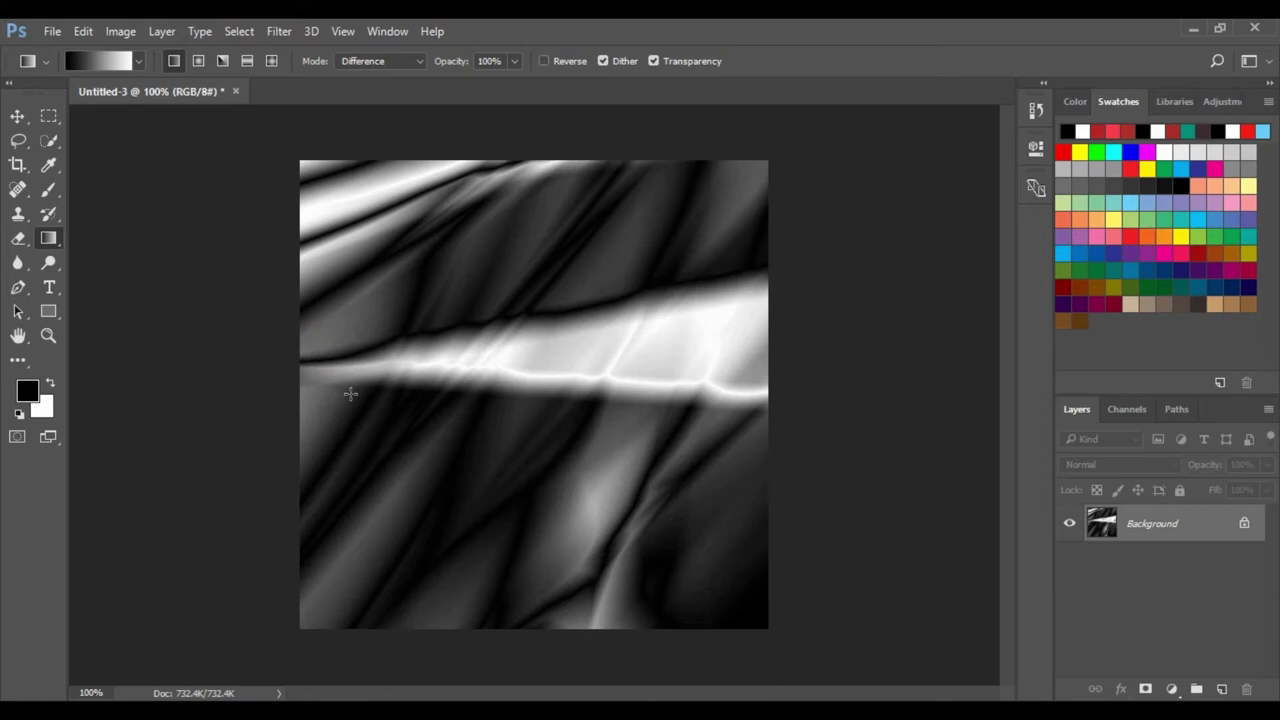
{"action": "mouse_move", "coordinate": [656, 294]}
{"action": "left_mouse_down"}
{"action": "mouse_move", "coordinate": [690, 338]}
{"action": "mouse_move", "coordinate": [656, 344]}
{"action": "mouse_move", "coordinate": [668, 362]}
{"action": "left_mouse_up"}
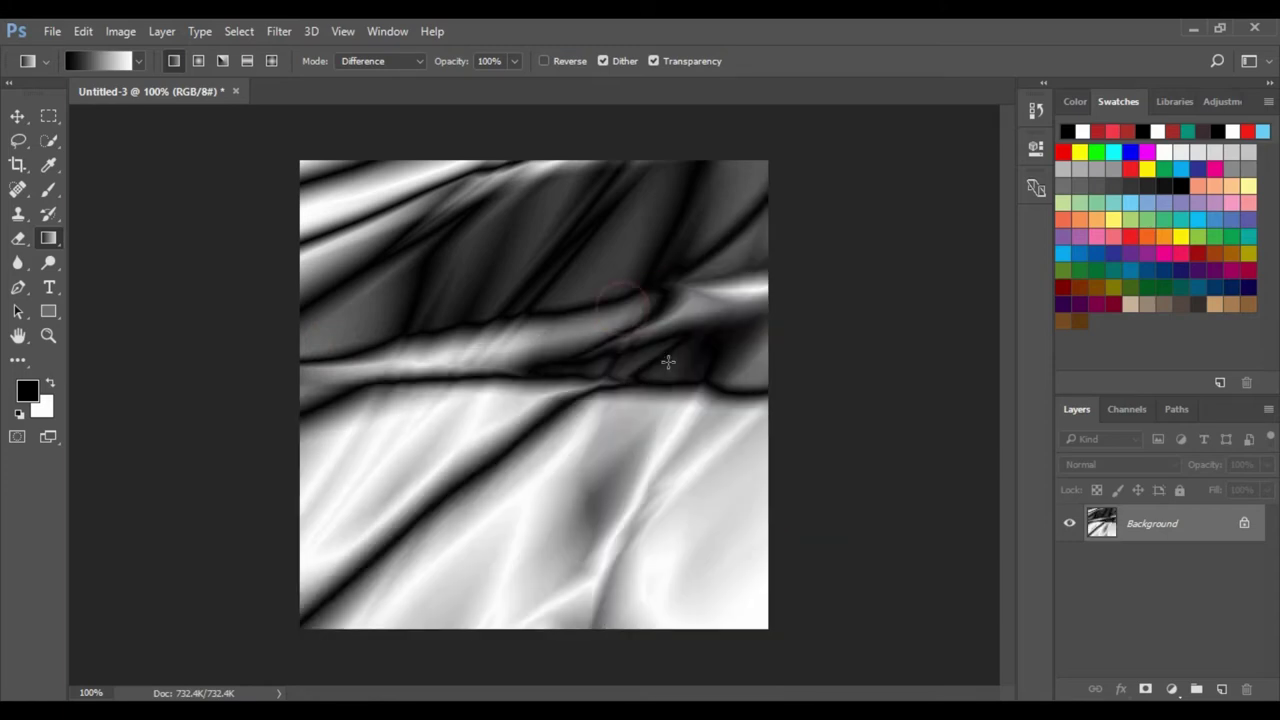
{"action": "left_click_drag", "start_coordinate": [541, 397], "coordinate": [554, 430]}
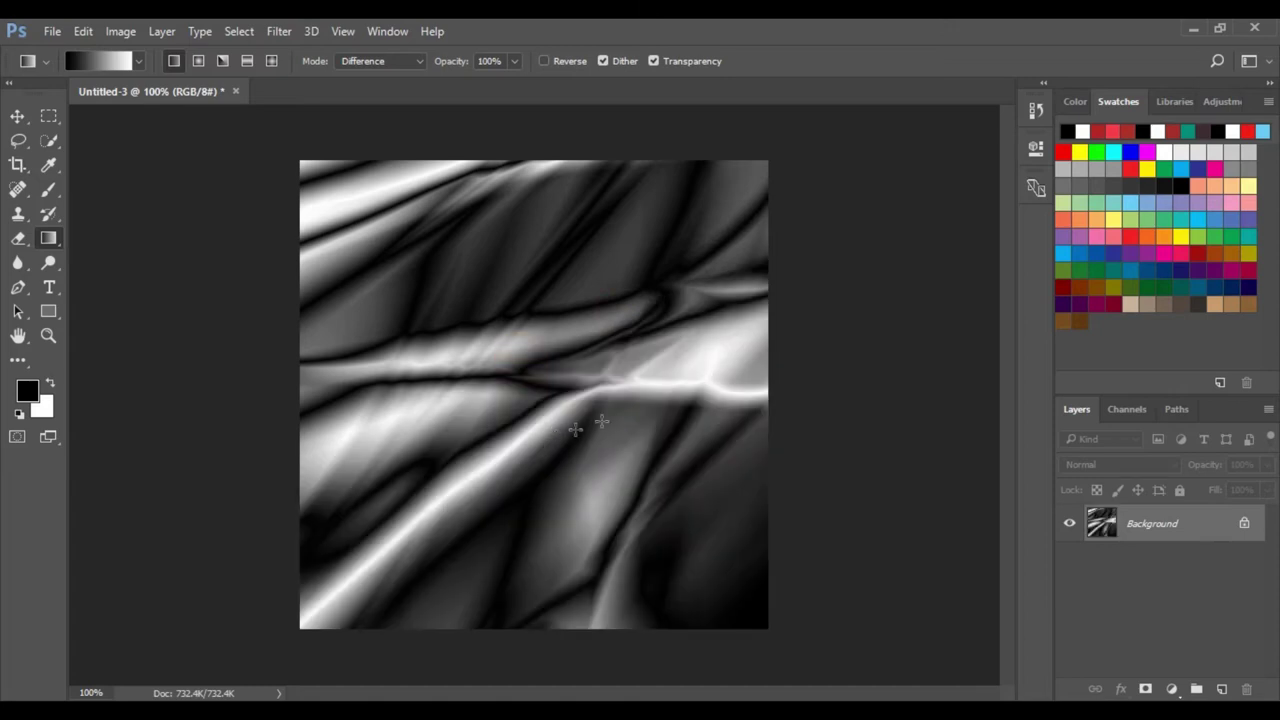
{"action": "left_click_drag", "start_coordinate": [669, 357], "coordinate": [721, 383]}
{"action": "left_click_drag", "start_coordinate": [423, 495], "coordinate": [503, 555]}
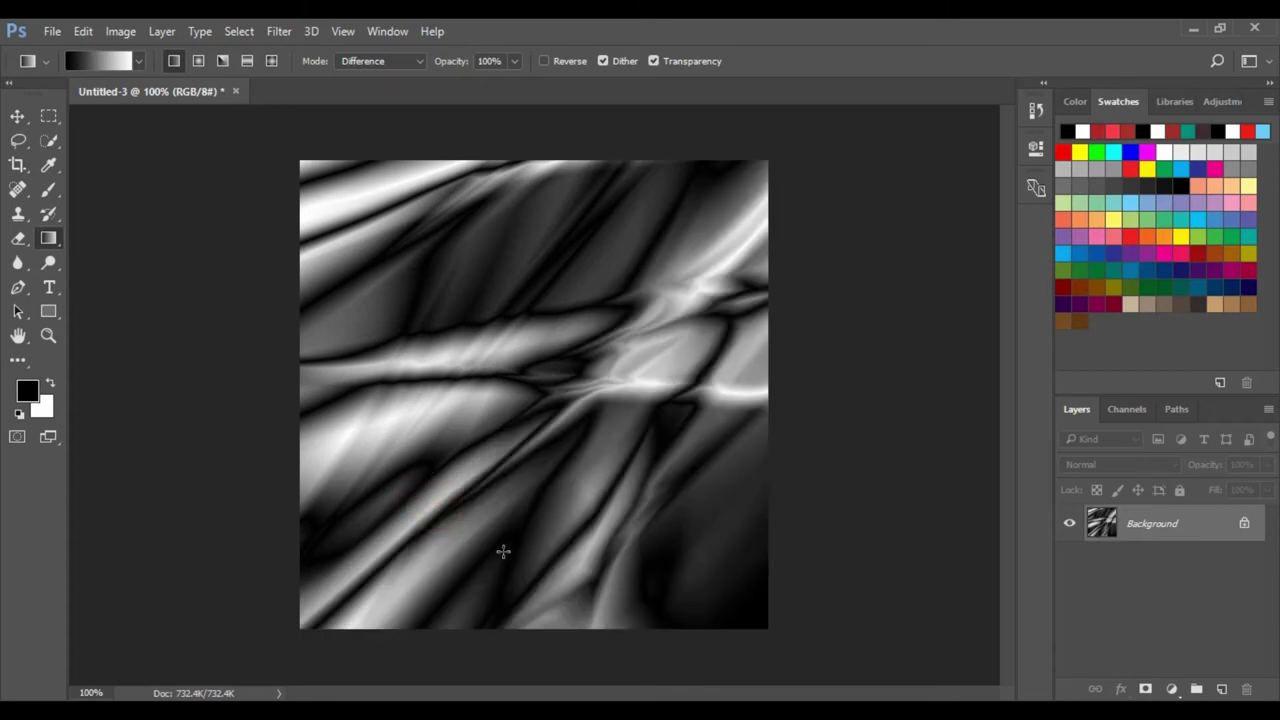
{"action": "left_click_drag", "start_coordinate": [321, 163], "coordinate": [345, 238]}
{"action": "left_click_drag", "start_coordinate": [713, 234], "coordinate": [728, 330]}
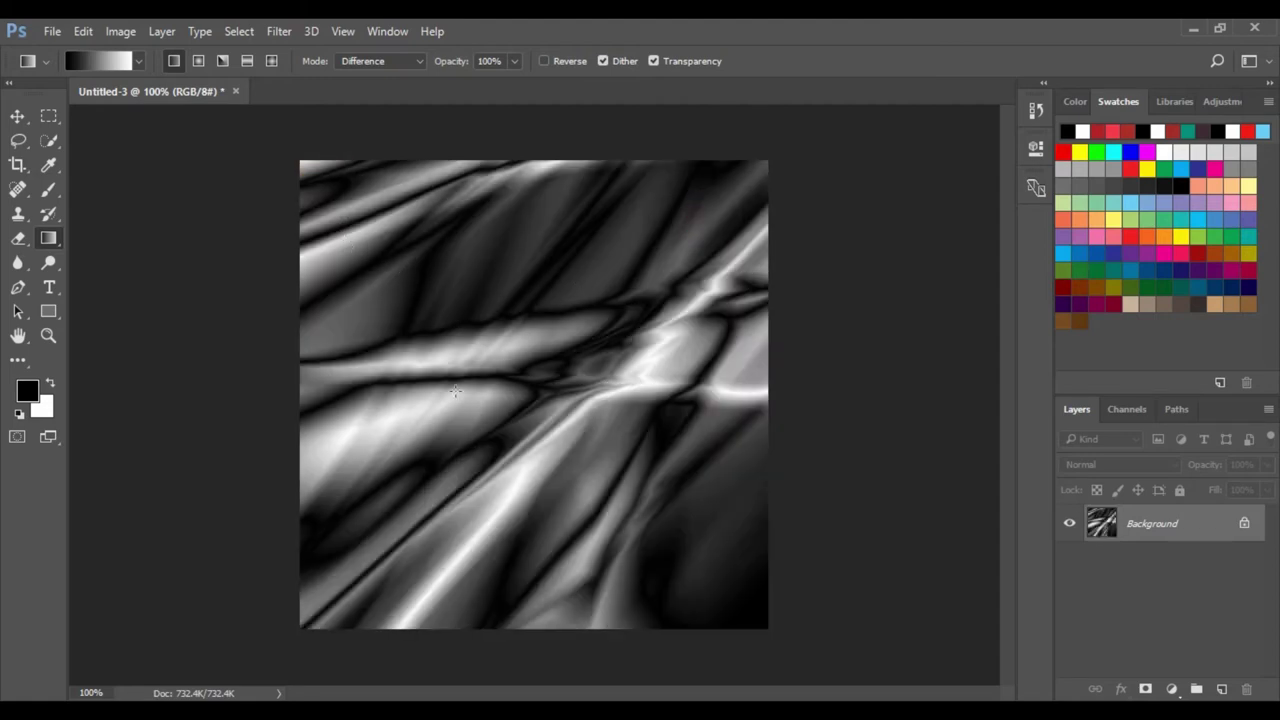
{"action": "left_click_drag", "start_coordinate": [394, 334], "coordinate": [448, 382]}
{"action": "left_click_drag", "start_coordinate": [417, 337], "coordinate": [460, 402]}
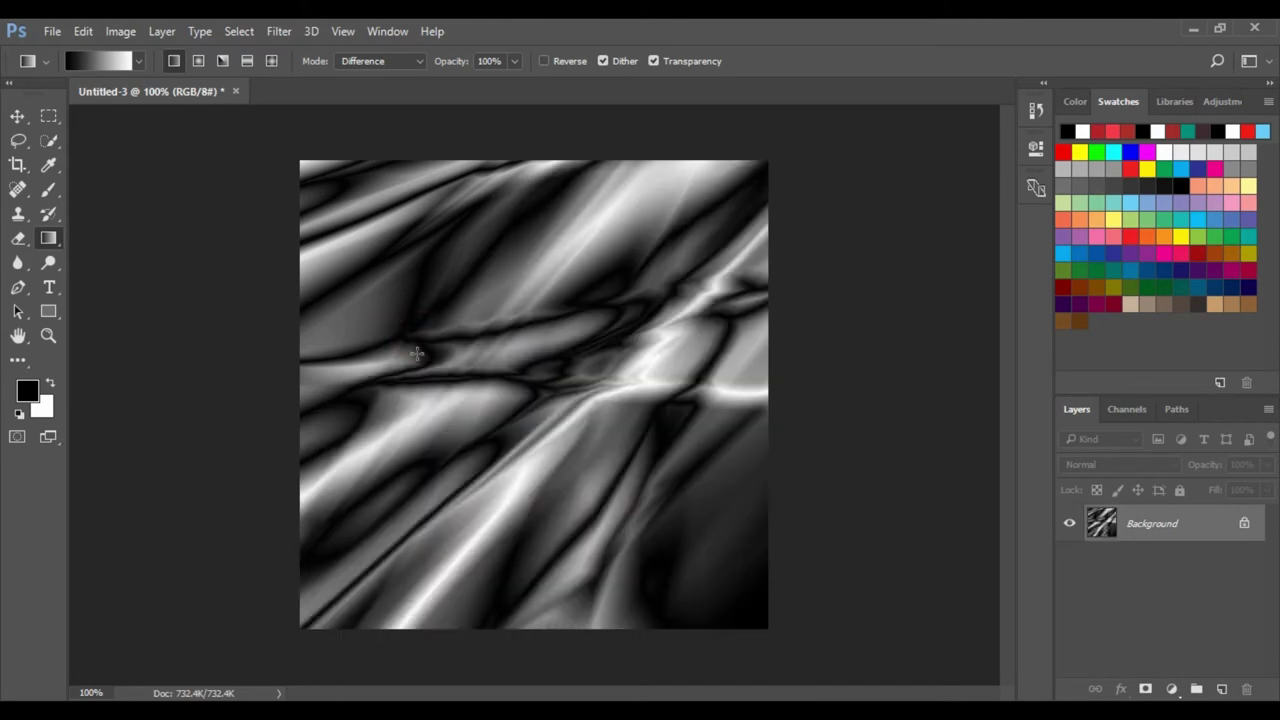
Apply a 1.2-pixel Gaussian Blur followed by the Stylize Find Edges filter.
{"action": "left_click", "coordinate": [278, 33]}
{"action": "mouse_move", "coordinate": [288, 237]}
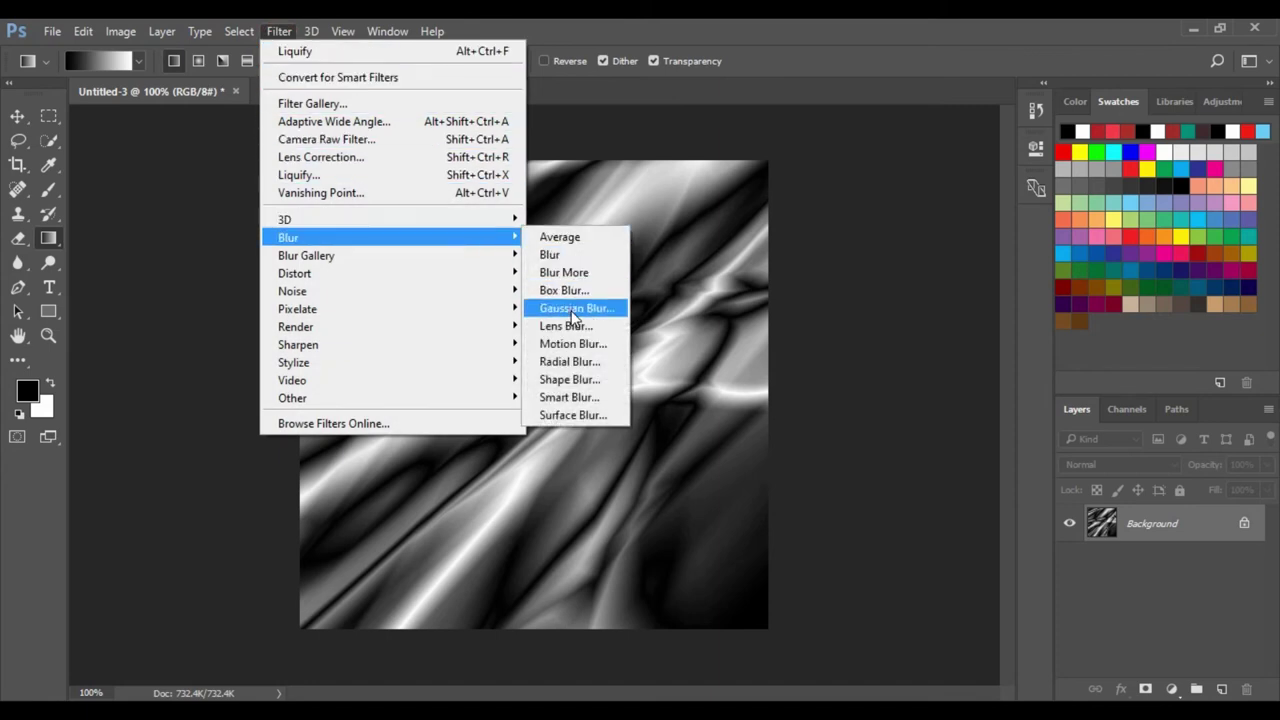
{"action": "left_click", "coordinate": [572, 309]}
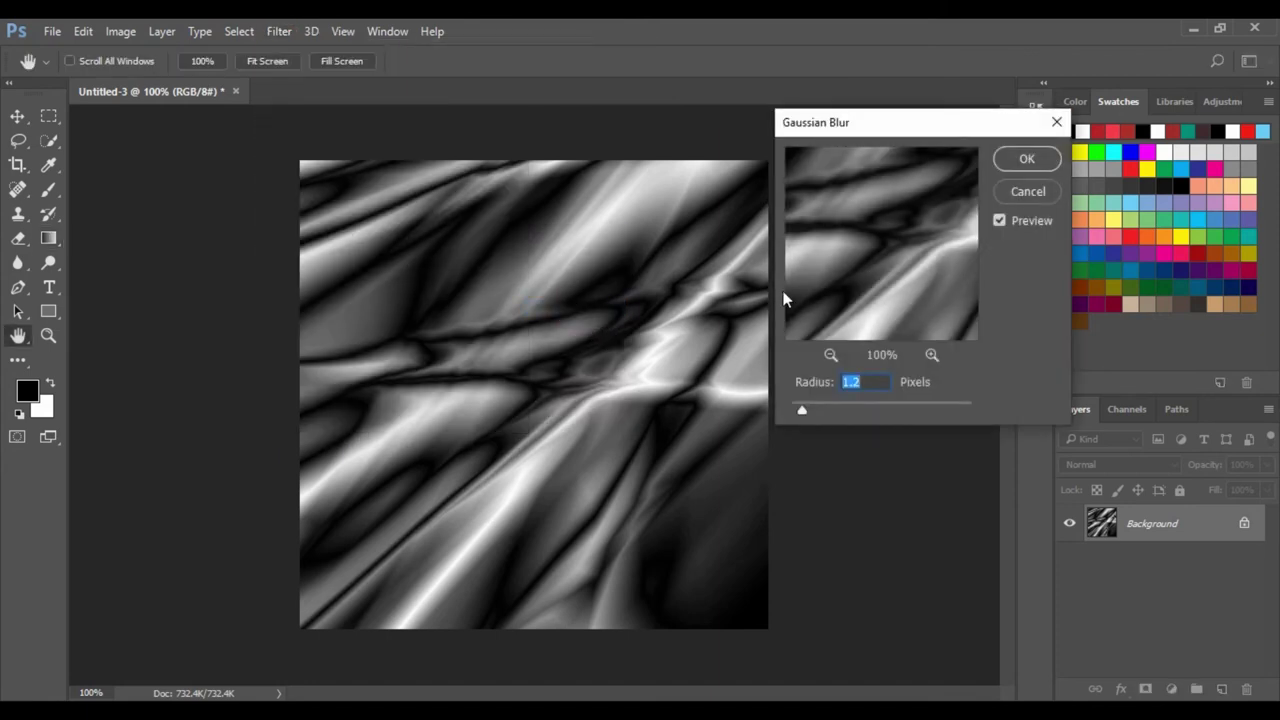
{"action": "left_click", "coordinate": [1024, 160]}
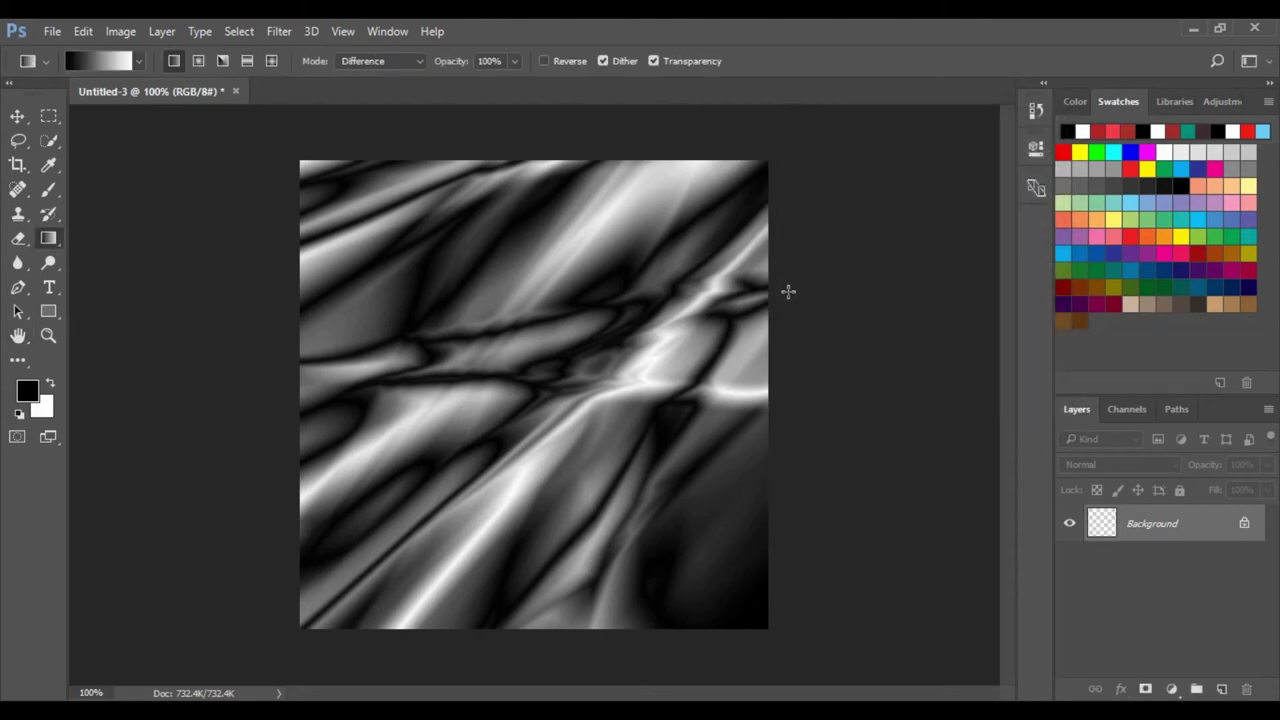
{"action": "left_click", "coordinate": [280, 31]}
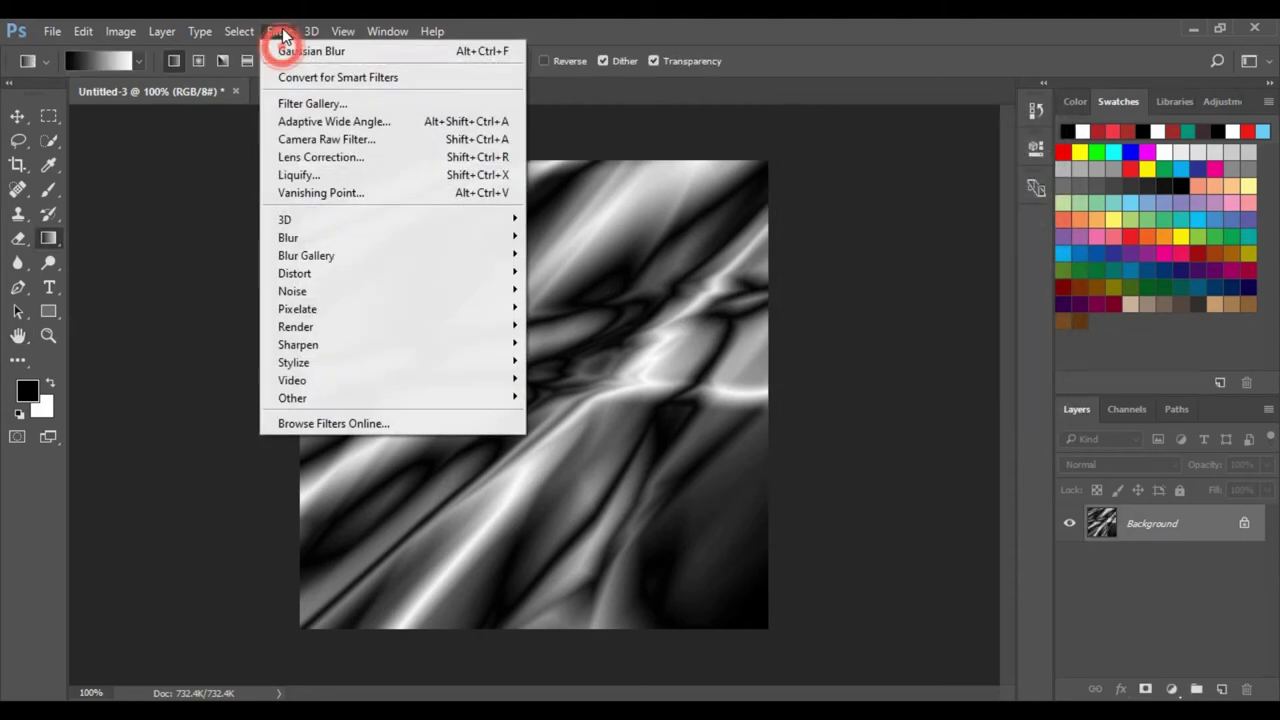
{"action": "mouse_move", "coordinate": [390, 362]}
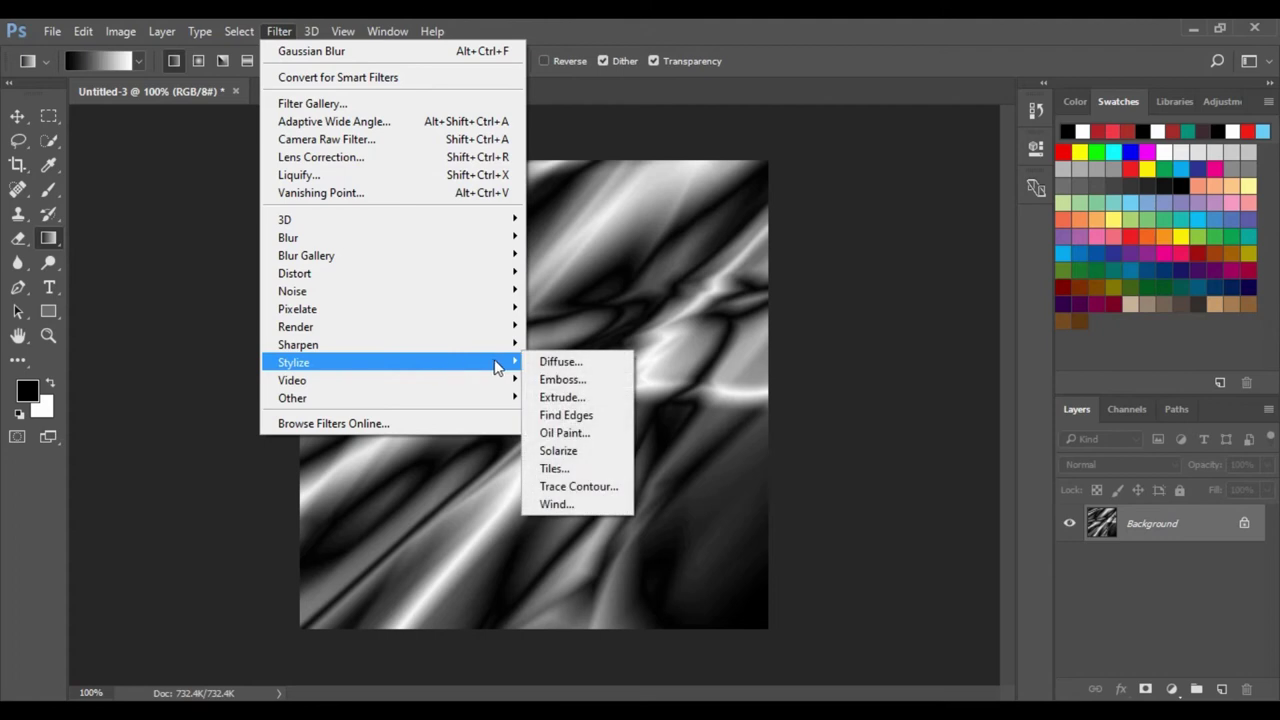
{"action": "left_click", "coordinate": [563, 412]}
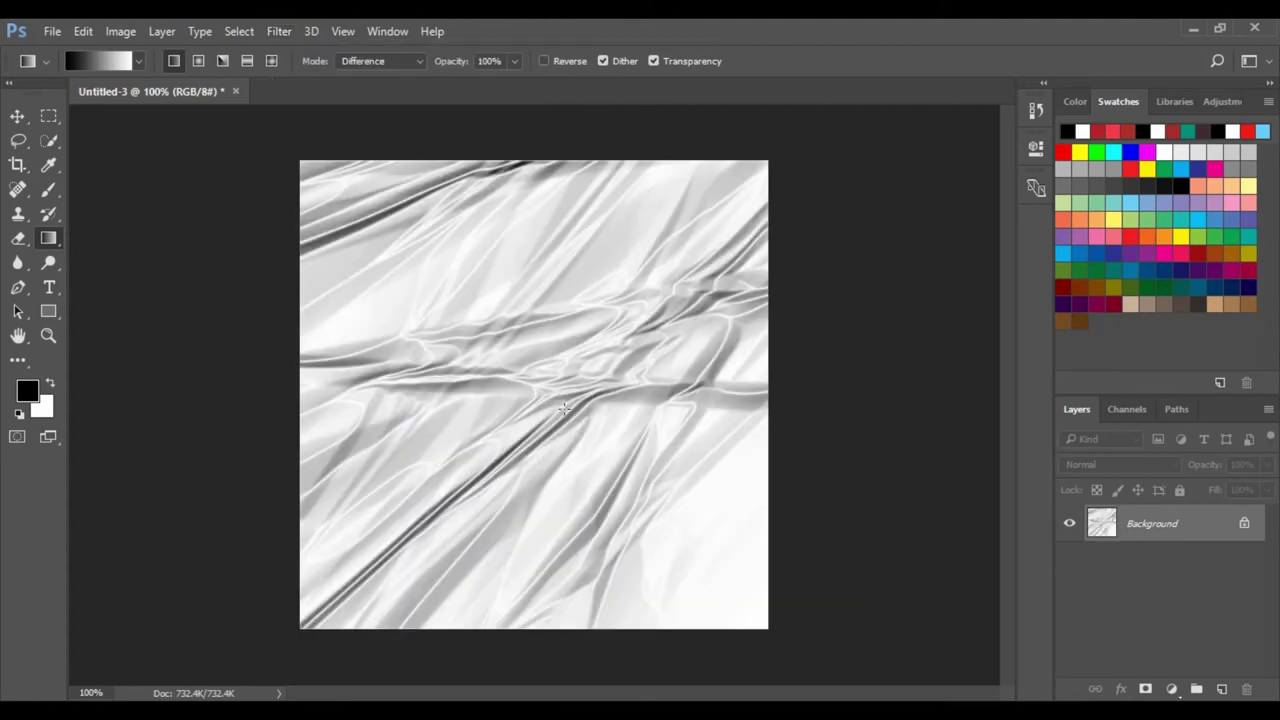
Add a Levels adjustment layer with black input 39, then select the Background layer.
{"action": "left_click", "coordinate": [1173, 688]}
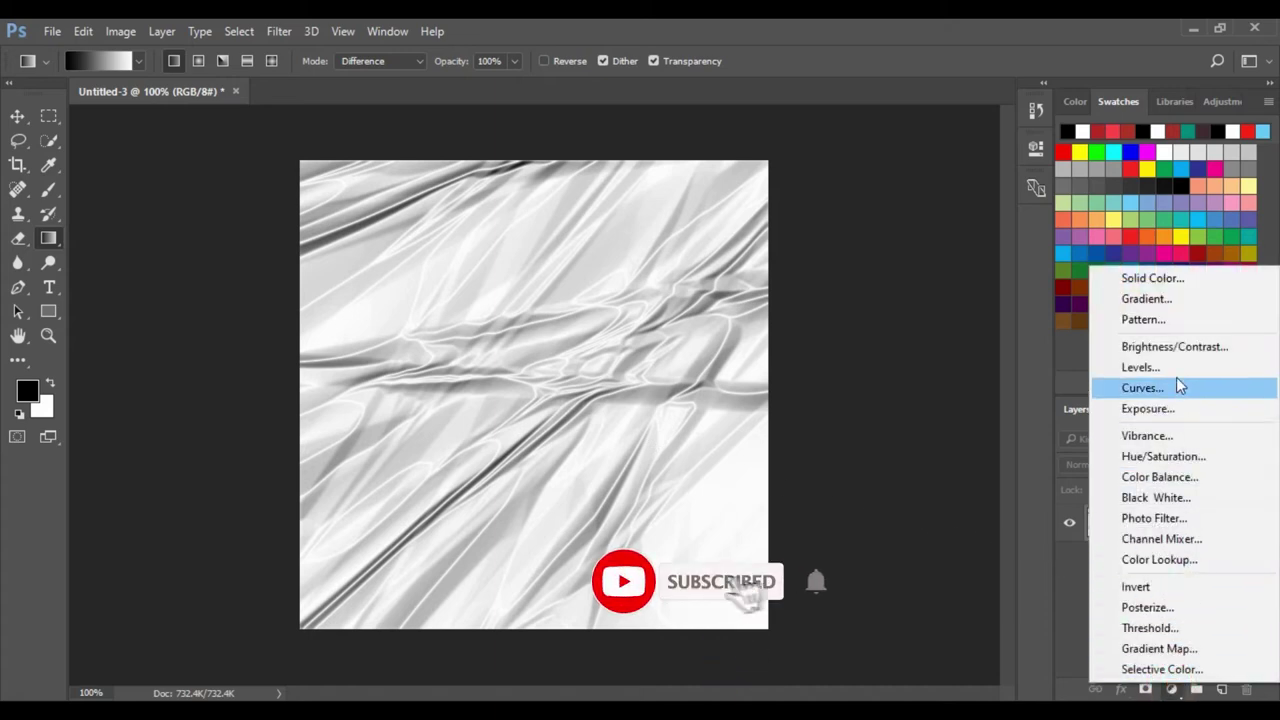
{"action": "left_click", "coordinate": [1160, 367]}
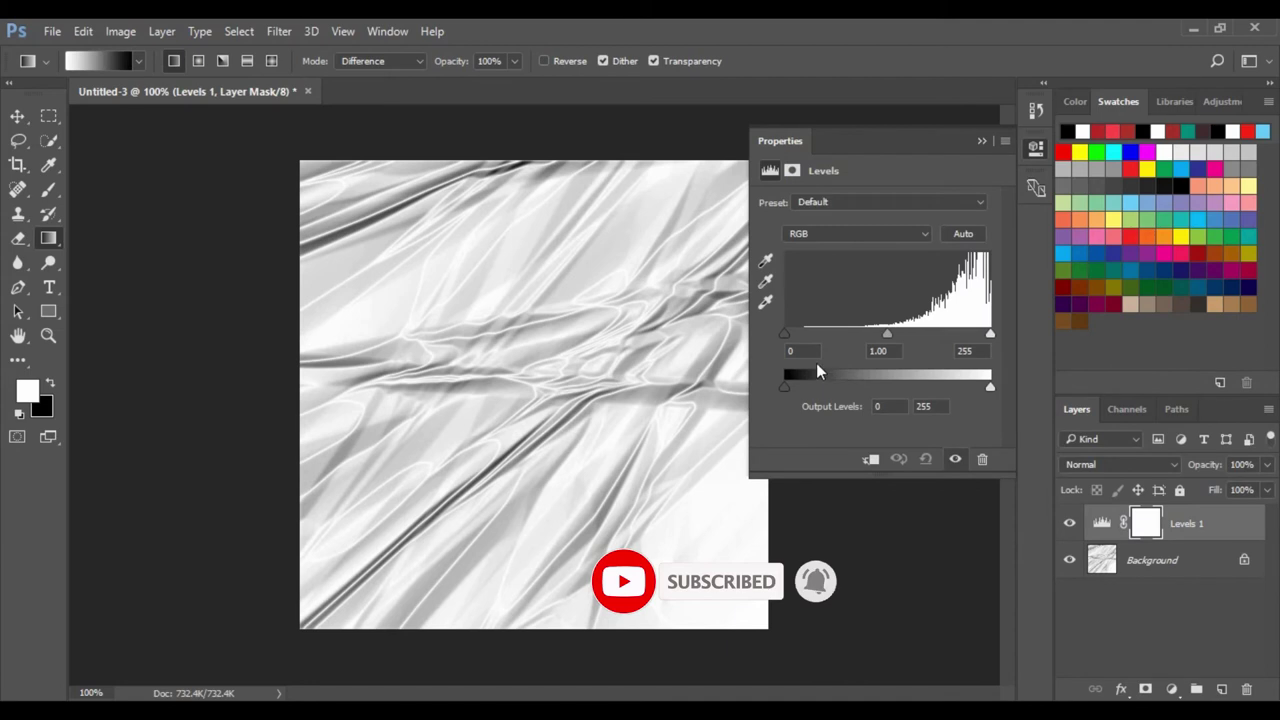
{"action": "left_click_drag", "start_coordinate": [785, 331], "coordinate": [816, 334]}
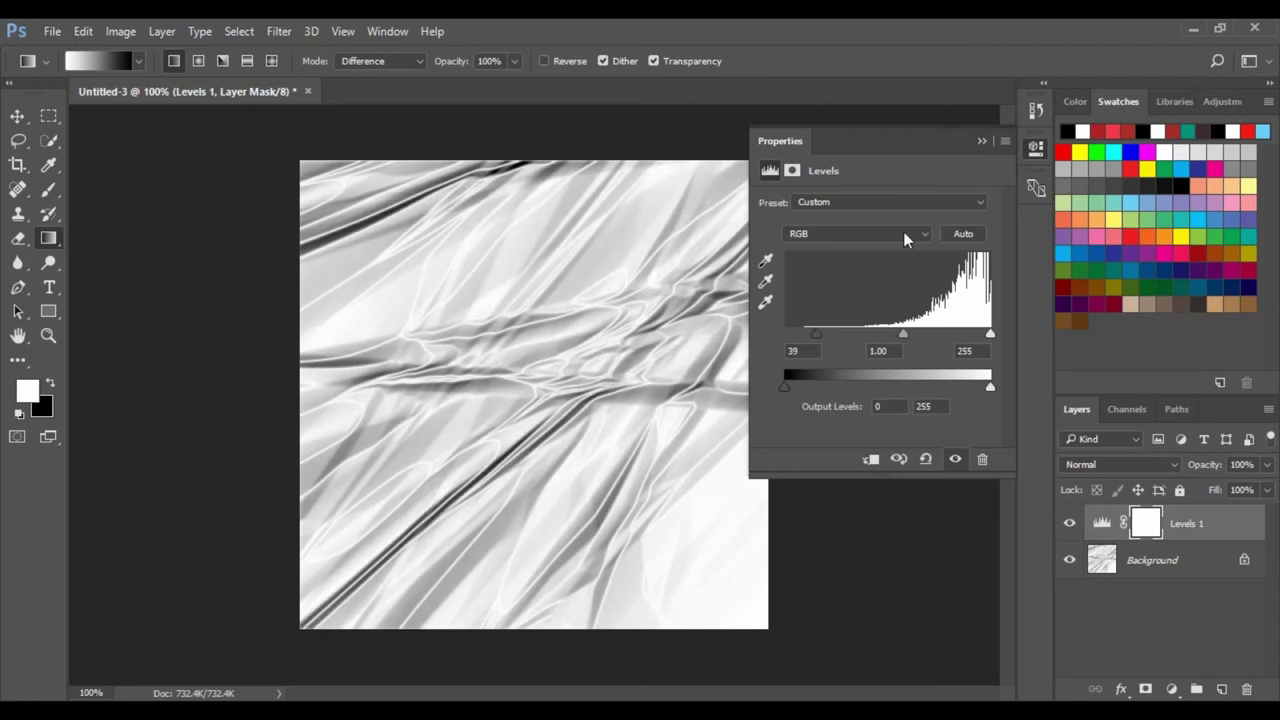
{"action": "left_click", "coordinate": [981, 141]}
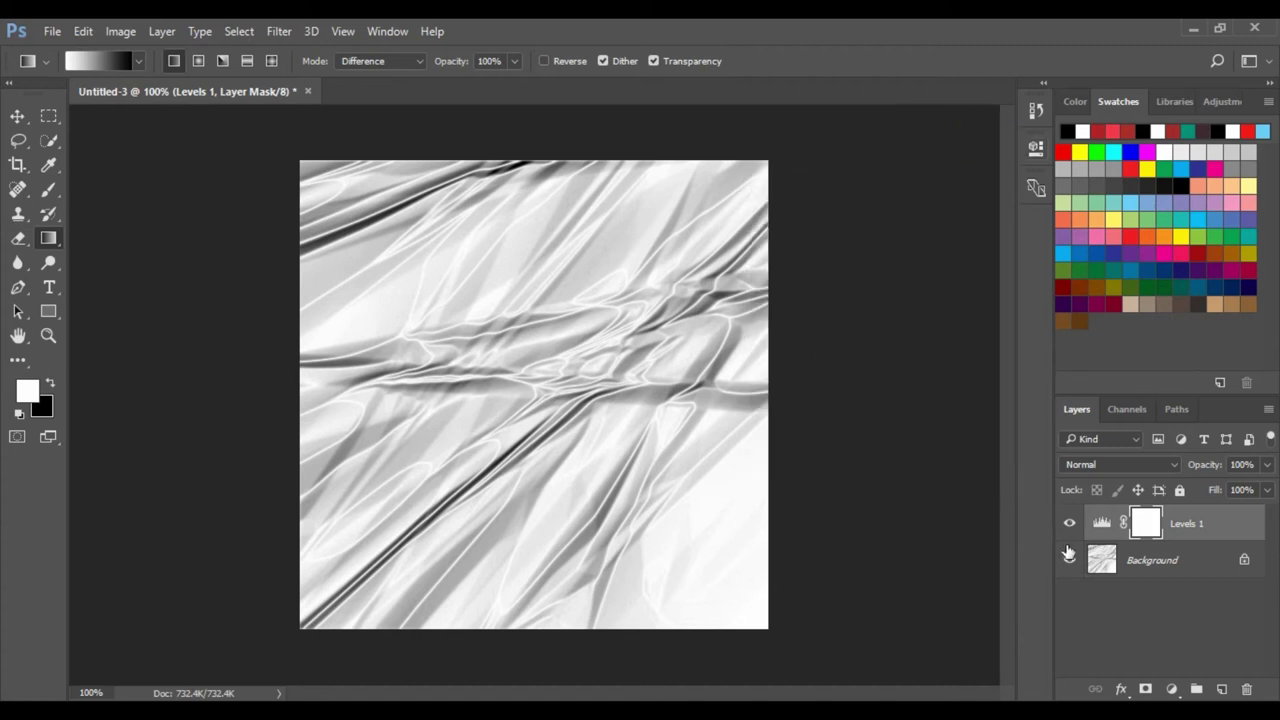
{"action": "left_click", "coordinate": [1122, 558]}
{"action": "left_click", "coordinate": [281, 35]}
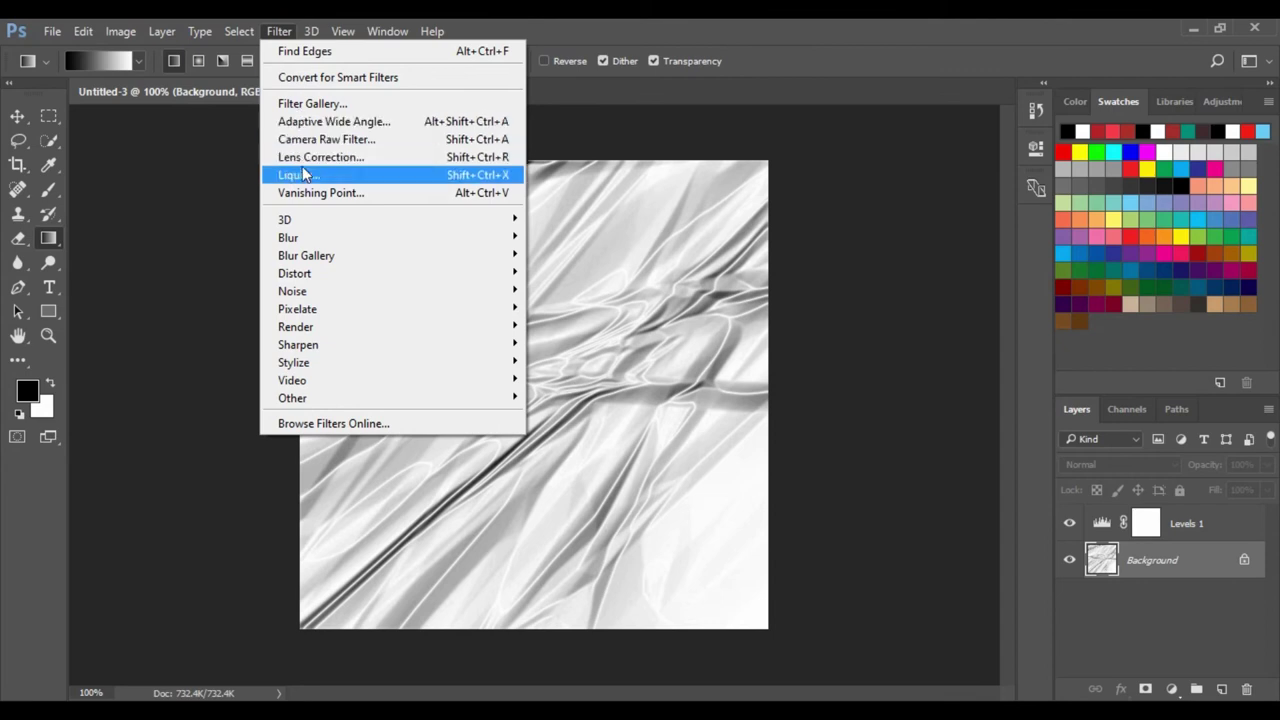
In Liquify, enlarge the brush to size 114 and warp the lower-right folds.
{"action": "left_click", "coordinate": [303, 172]}
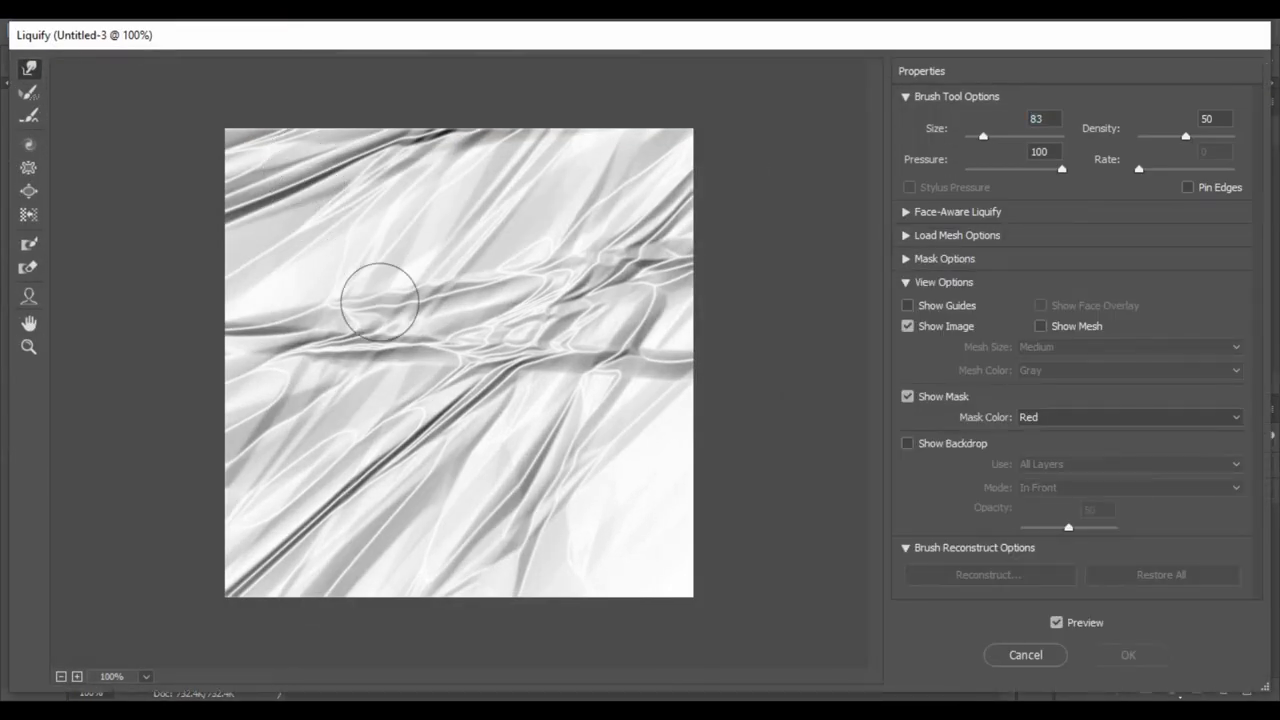
{"action": "left_click_drag", "start_coordinate": [983, 137], "coordinate": [986, 137]}
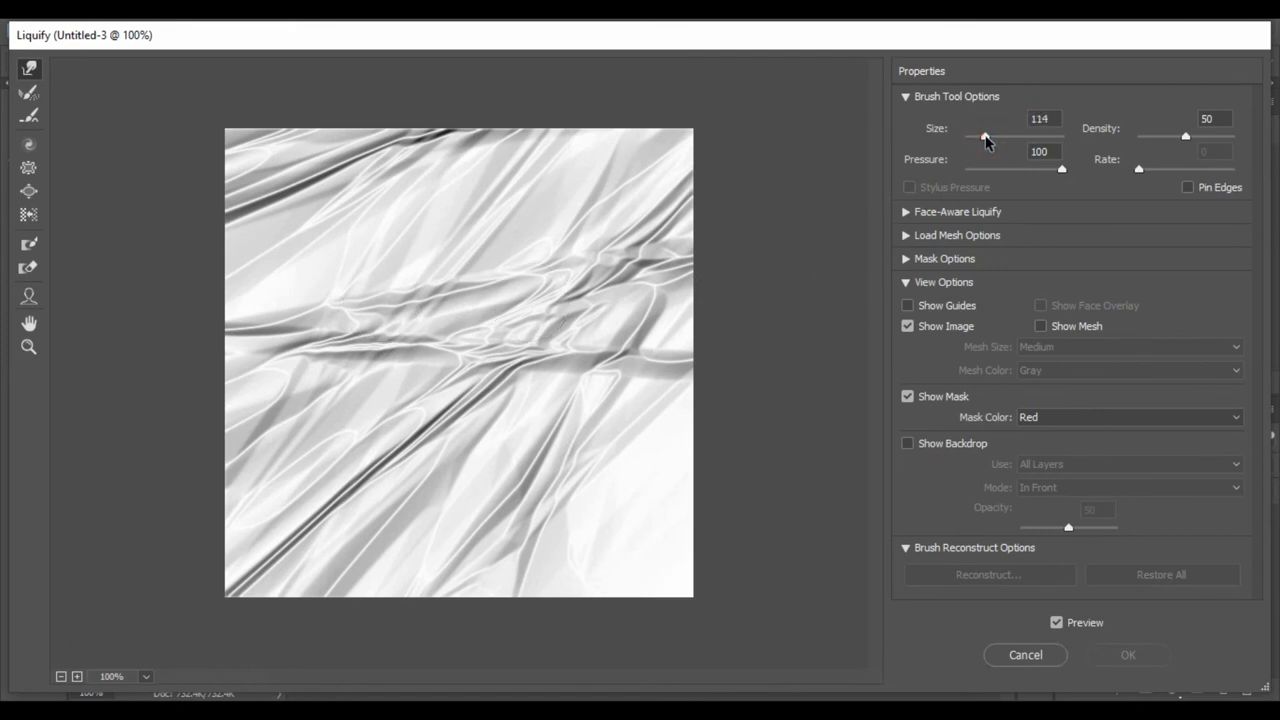
{"action": "left_click_drag", "start_coordinate": [604, 459], "coordinate": [643, 502]}
{"action": "left_click_drag", "start_coordinate": [563, 508], "coordinate": [650, 526]}
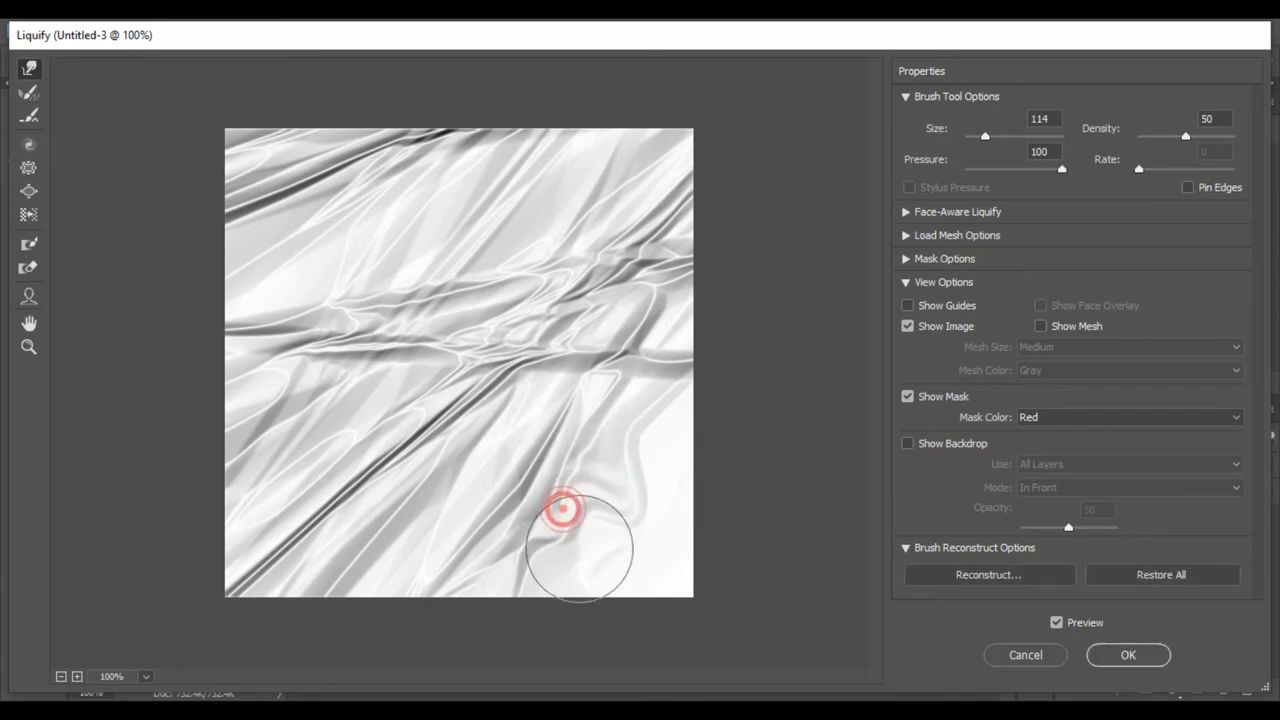
{"action": "mouse_move", "coordinate": [655, 433]}
{"action": "left_mouse_down"}
{"action": "mouse_move", "coordinate": [571, 534]}
{"action": "mouse_move", "coordinate": [627, 551]}
{"action": "mouse_move", "coordinate": [643, 500]}
{"action": "left_mouse_up"}
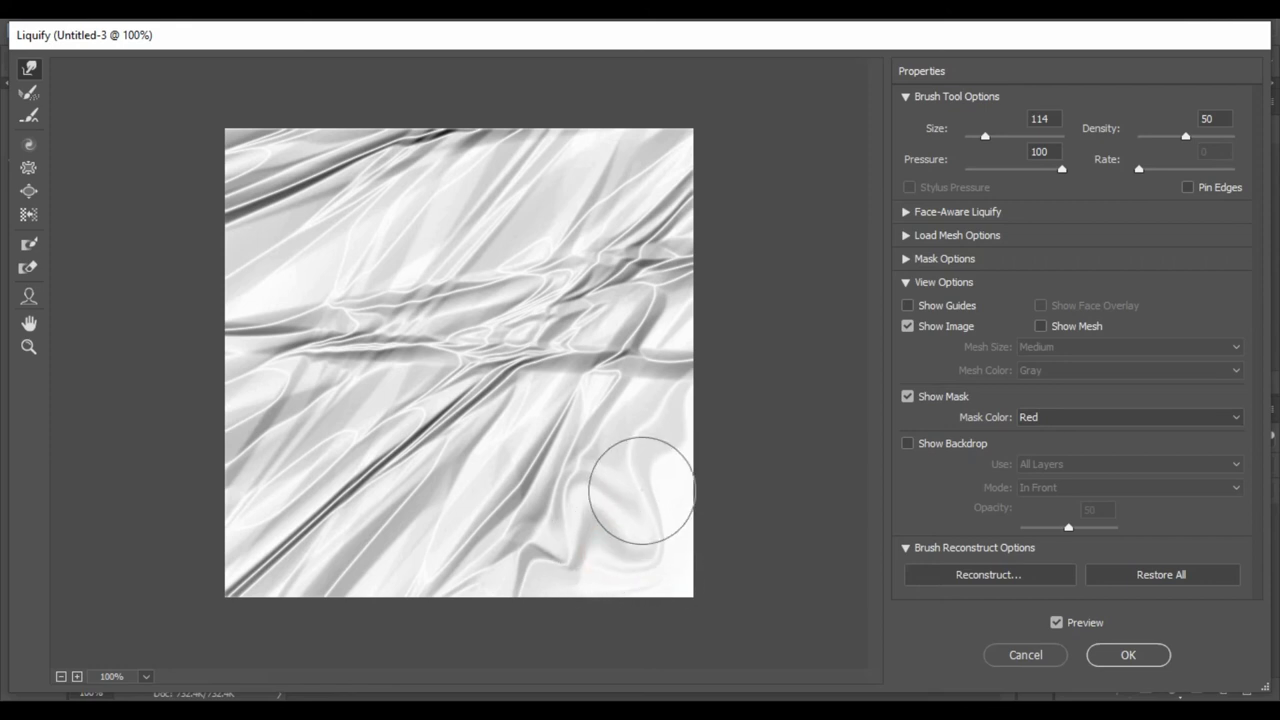
{"action": "left_click_drag", "start_coordinate": [666, 443], "coordinate": [690, 458]}
{"action": "mouse_move", "coordinate": [583, 434]}
{"action": "left_mouse_down"}
{"action": "mouse_move", "coordinate": [609, 400]}
{"action": "mouse_move", "coordinate": [632, 405]}
{"action": "left_mouse_up"}
Forward Warp the long diagonal and central folds, then apply the Liquify filter.
{"action": "mouse_move", "coordinate": [531, 423]}
{"action": "left_mouse_down"}
{"action": "mouse_move", "coordinate": [500, 445]}
{"action": "mouse_move", "coordinate": [443, 534]}
{"action": "left_mouse_up"}
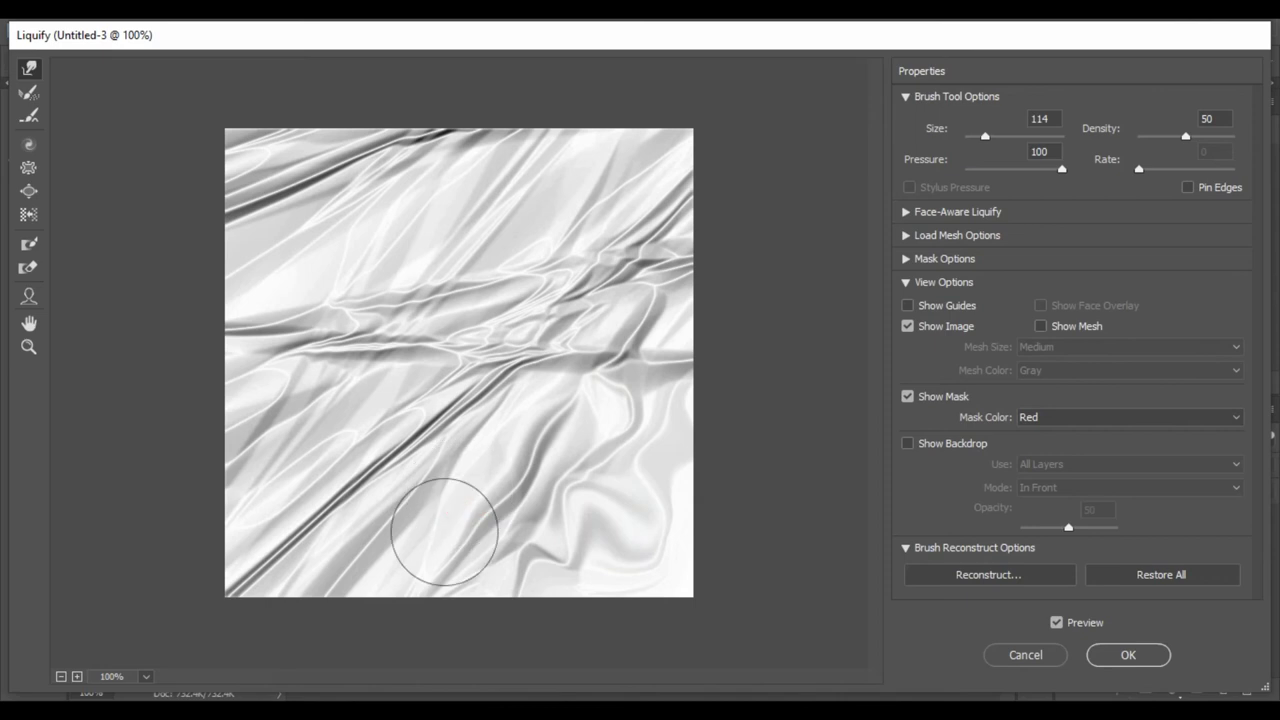
{"action": "left_click_drag", "start_coordinate": [376, 472], "coordinate": [257, 471]}
{"action": "mouse_move", "coordinate": [295, 326]}
{"action": "left_mouse_down"}
{"action": "mouse_move", "coordinate": [343, 286]}
{"action": "mouse_move", "coordinate": [463, 263]}
{"action": "mouse_move", "coordinate": [529, 229]}
{"action": "mouse_move", "coordinate": [616, 152]}
{"action": "mouse_move", "coordinate": [574, 186]}
{"action": "mouse_move", "coordinate": [383, 120]}
{"action": "mouse_move", "coordinate": [291, 129]}
{"action": "mouse_move", "coordinate": [334, 243]}
{"action": "mouse_move", "coordinate": [480, 206]}
{"action": "mouse_move", "coordinate": [549, 171]}
{"action": "left_mouse_up"}
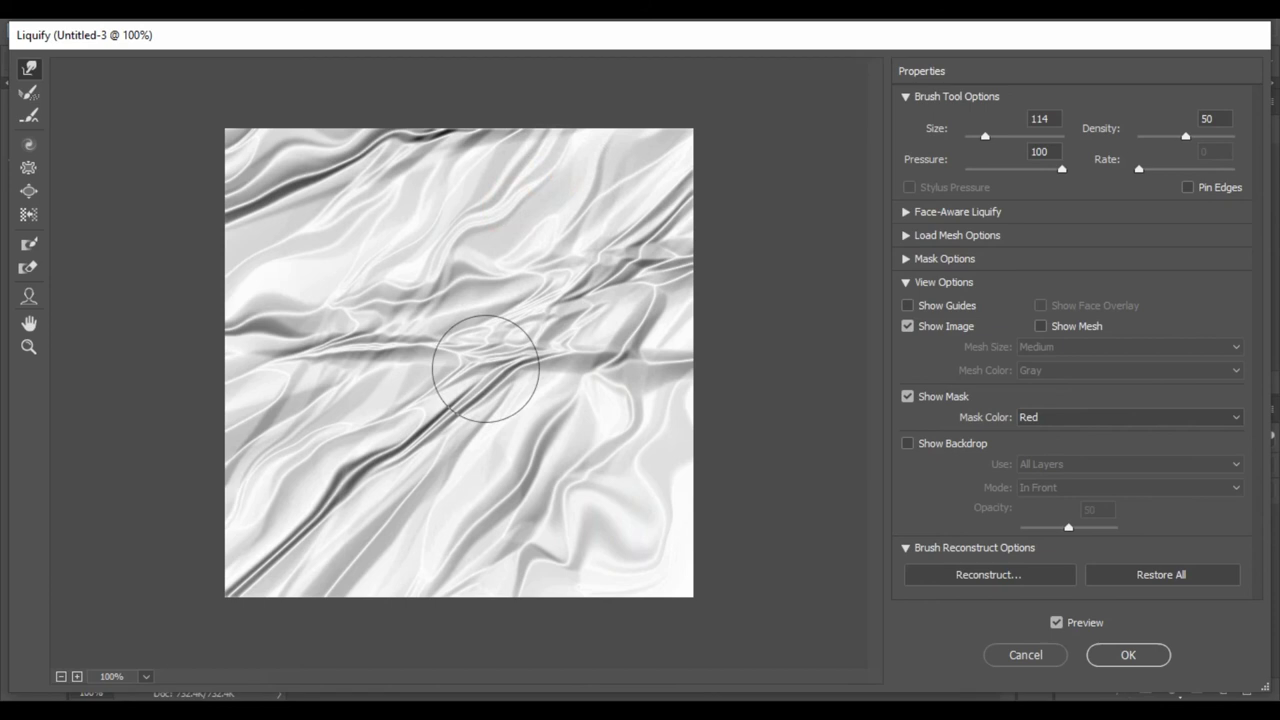
{"action": "left_click_drag", "start_coordinate": [463, 455], "coordinate": [541, 407]}
{"action": "left_click_drag", "start_coordinate": [472, 303], "coordinate": [571, 229]}
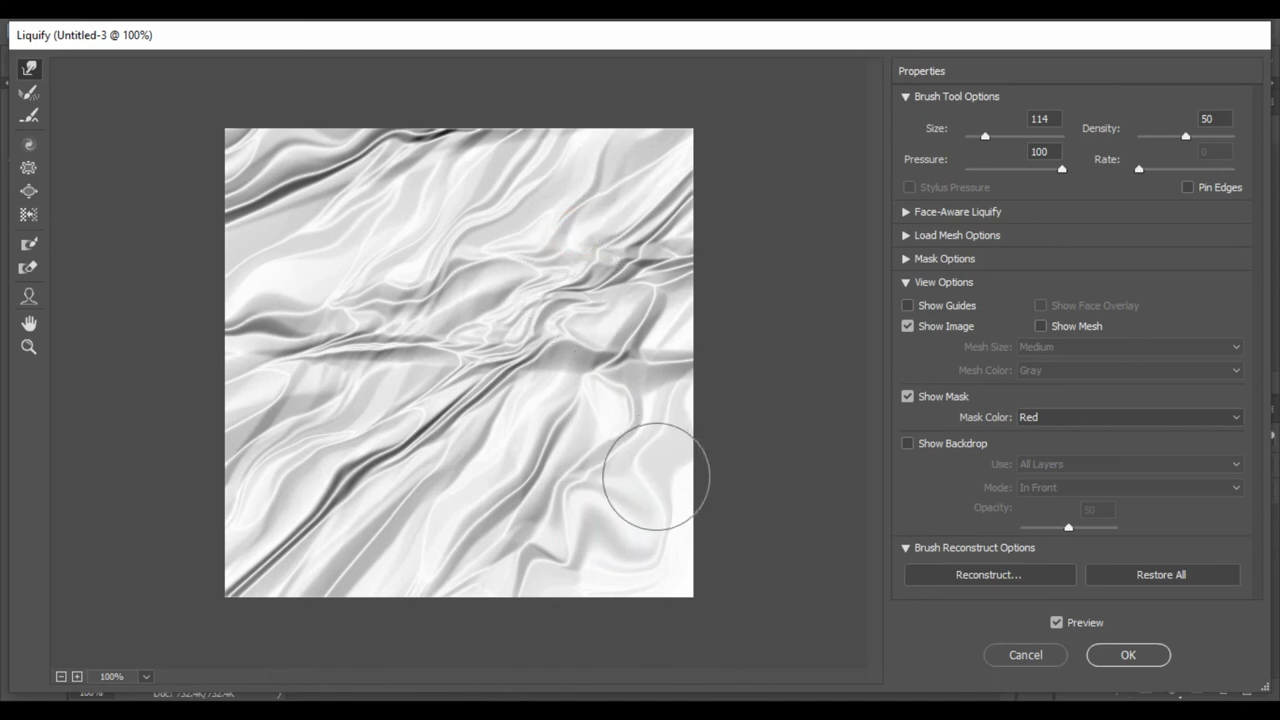
{"action": "mouse_move", "coordinate": [614, 520]}
{"action": "left_mouse_down"}
{"action": "mouse_move", "coordinate": [618, 482]}
{"action": "mouse_move", "coordinate": [591, 509]}
{"action": "mouse_move", "coordinate": [654, 429]}
{"action": "left_mouse_up"}
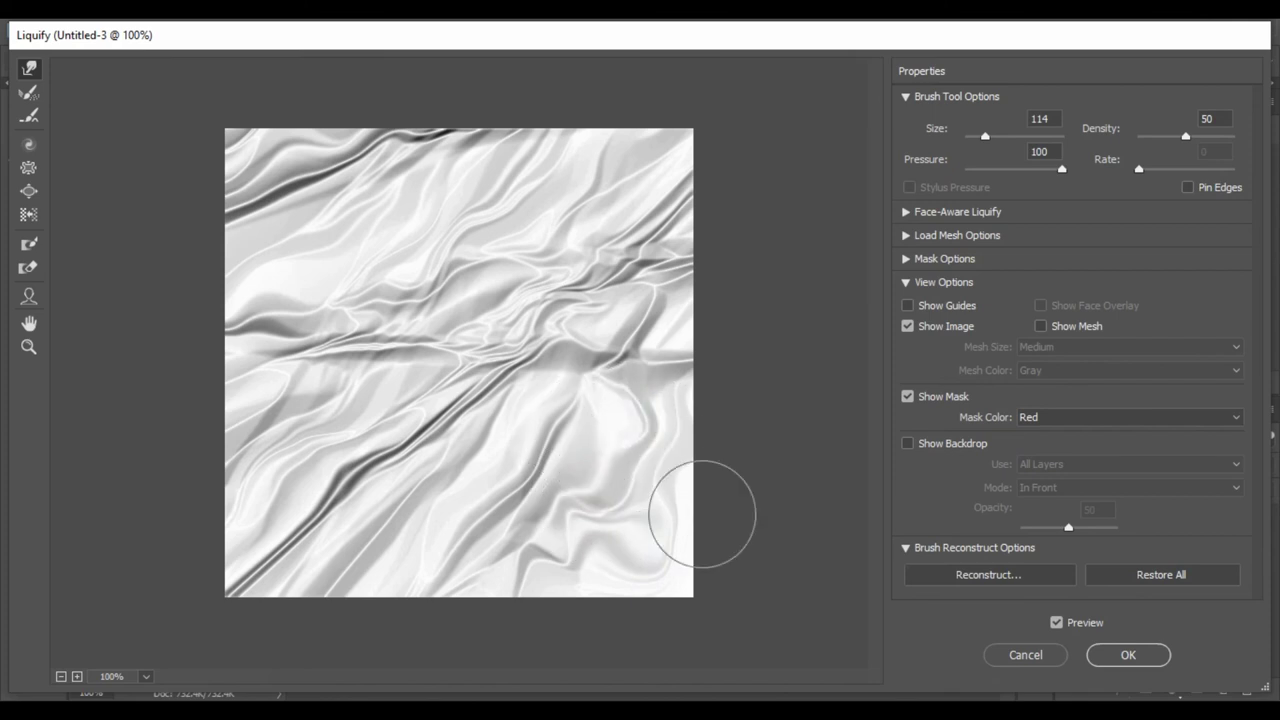
{"action": "left_click", "coordinate": [1146, 664]}
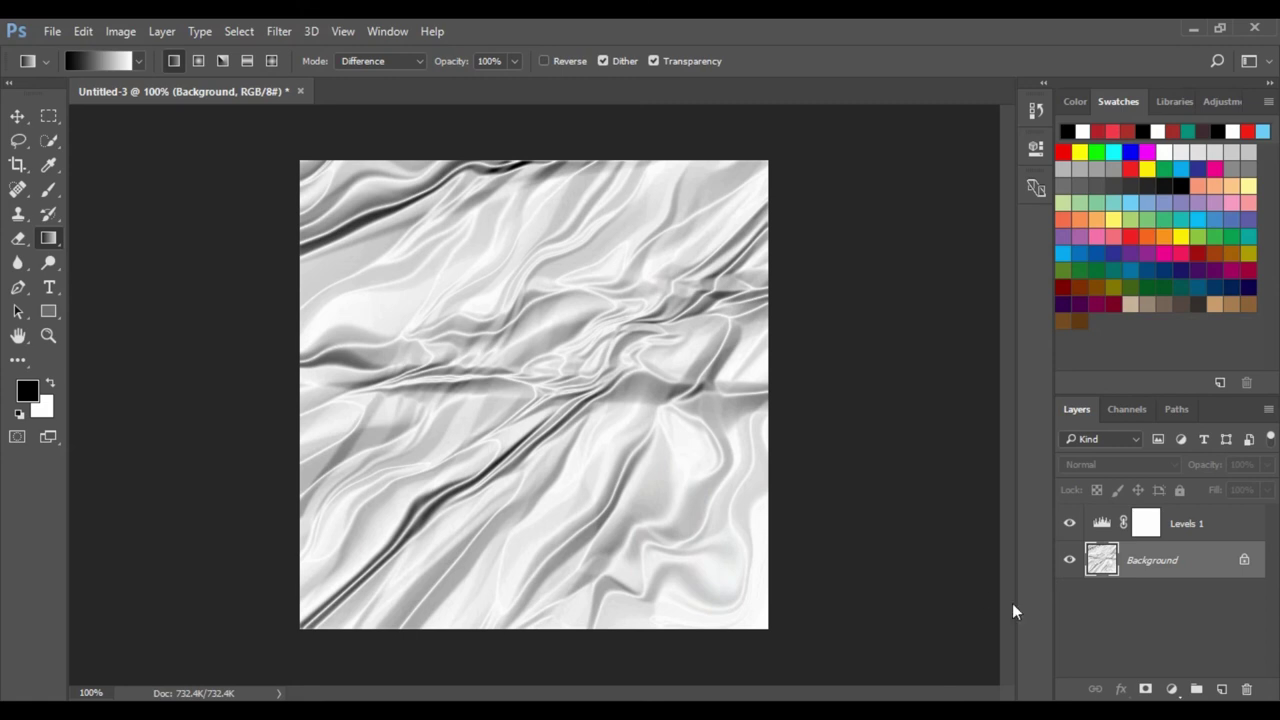
Add an empty Layer 1 and set the foreground colour to PANTONE 7627 C red.
{"action": "left_click", "coordinate": [1223, 690]}
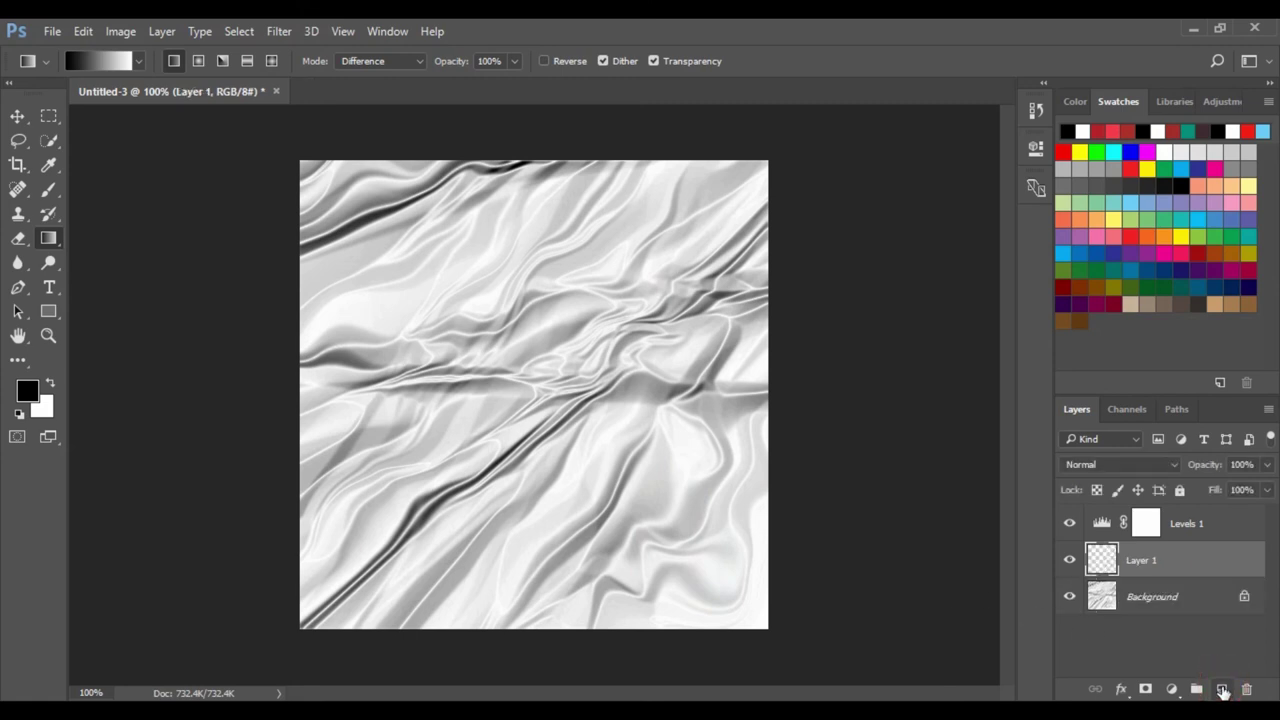
{"action": "left_click", "coordinate": [27, 390]}
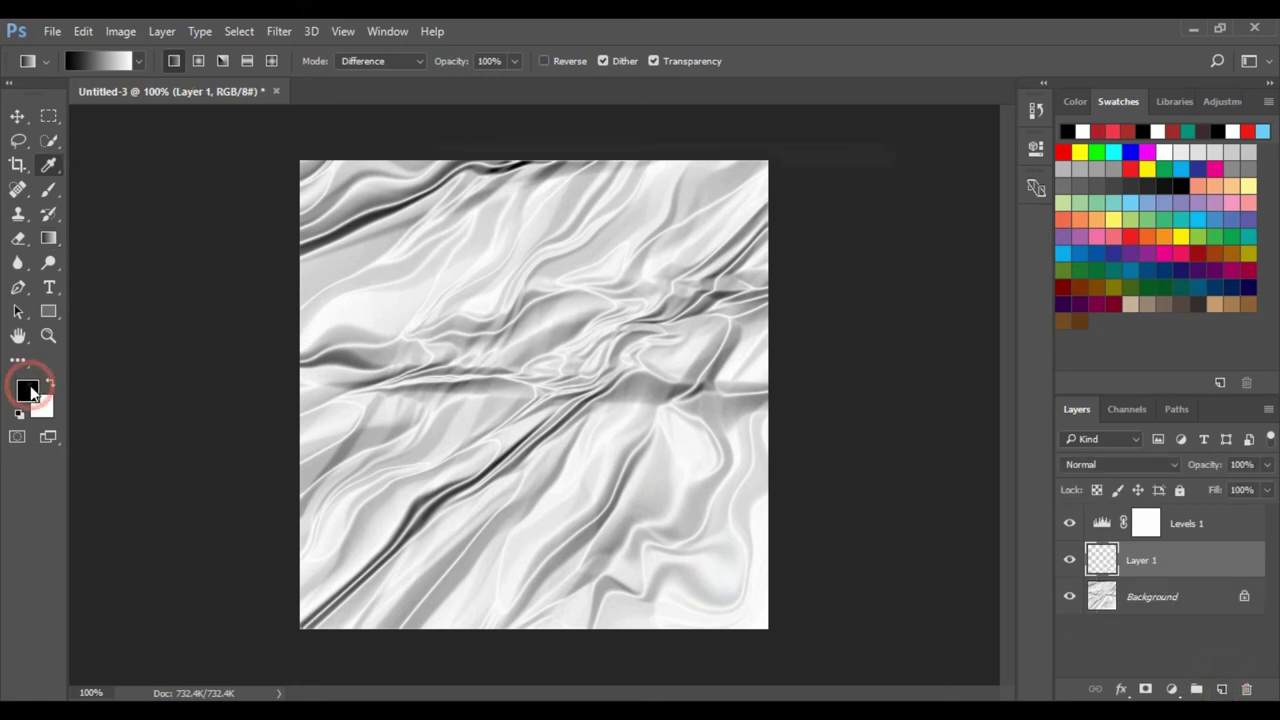
{"action": "left_click", "coordinate": [813, 298]}
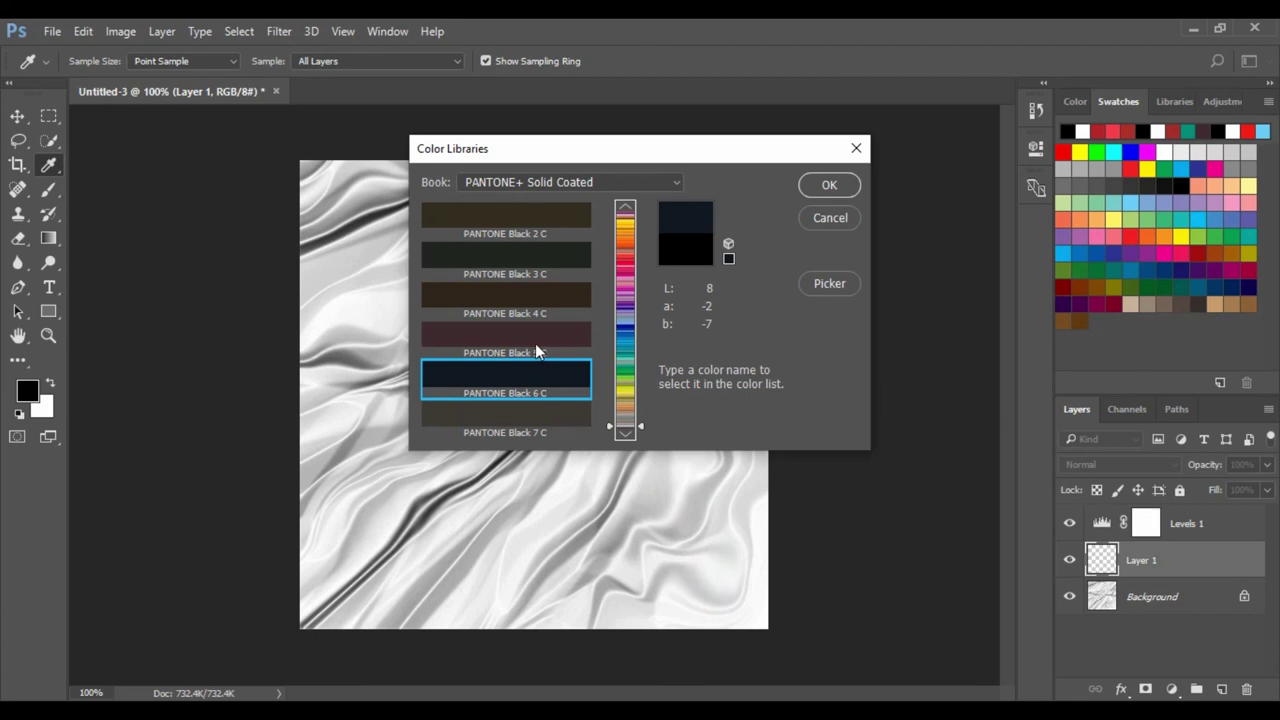
{"action": "left_click", "coordinate": [627, 257]}
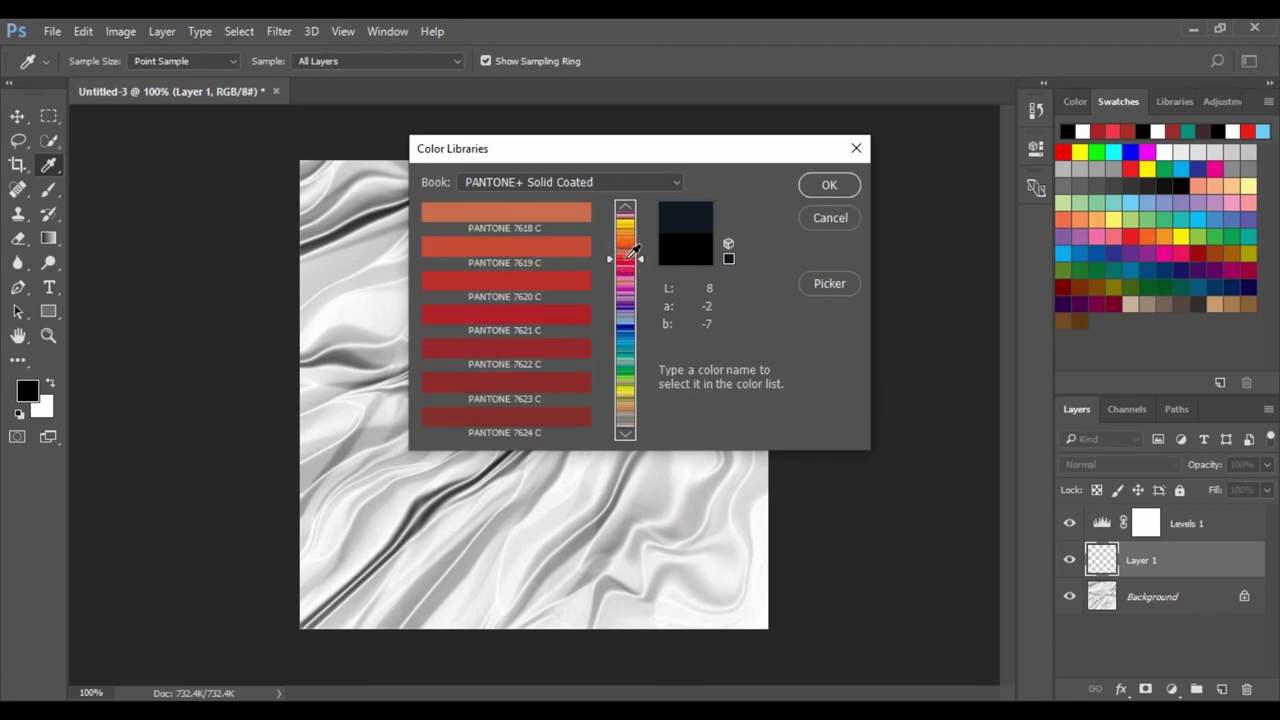
{"action": "left_click", "coordinate": [627, 260]}
{"action": "left_click", "coordinate": [563, 320]}
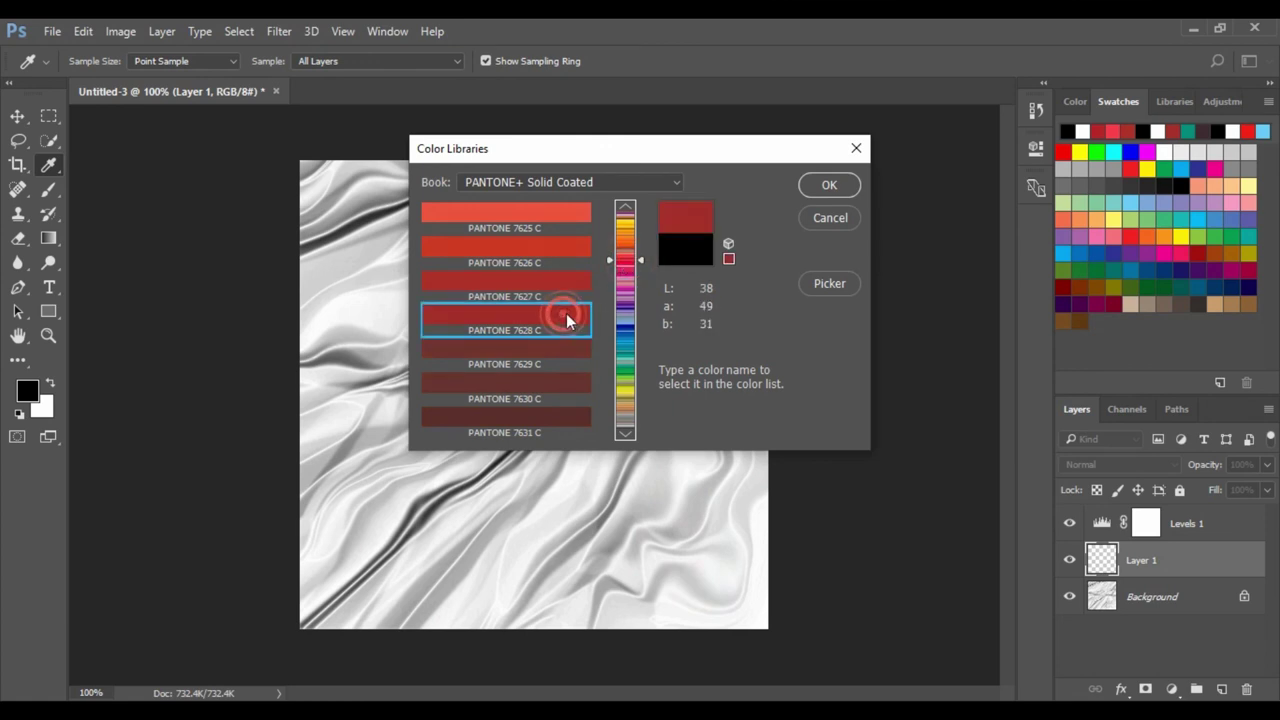
{"action": "left_click", "coordinate": [583, 281]}
{"action": "left_click", "coordinate": [829, 182]}
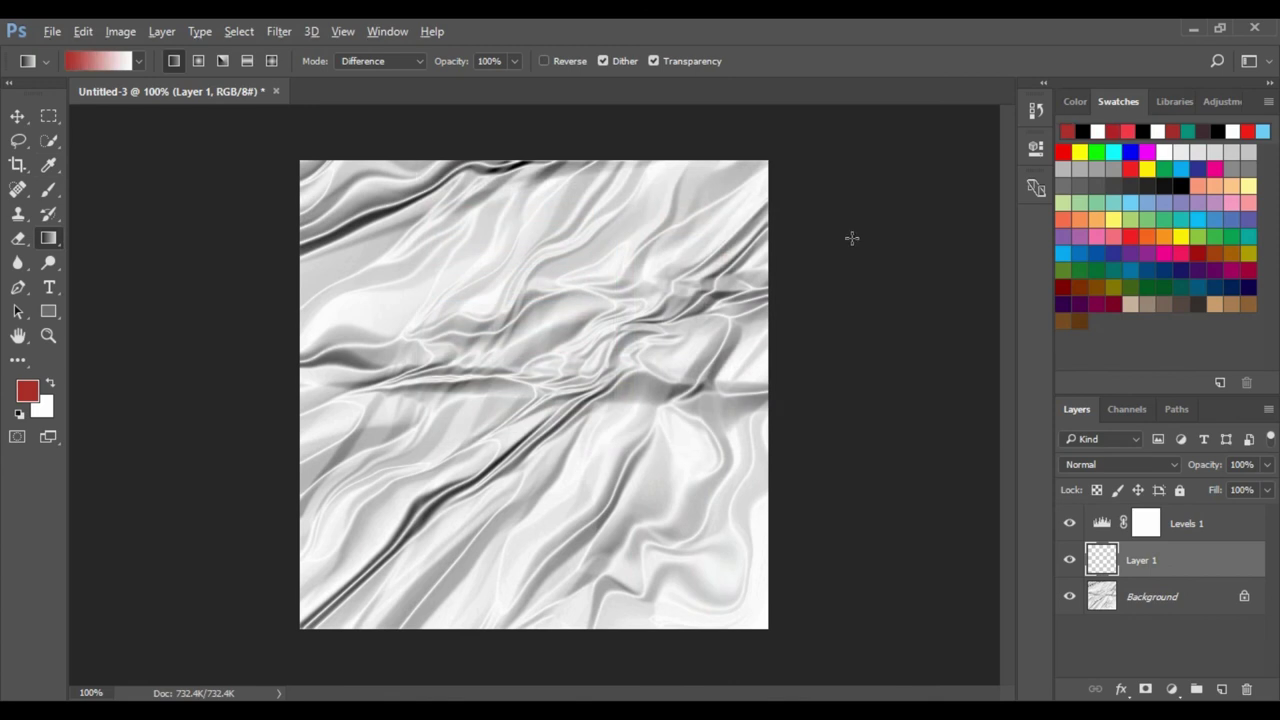
Fill Layer 1 with the red foreground, blend it as Linear Burn, and select the Move tool.
{"action": "key", "text": "alt+BackSpace"}
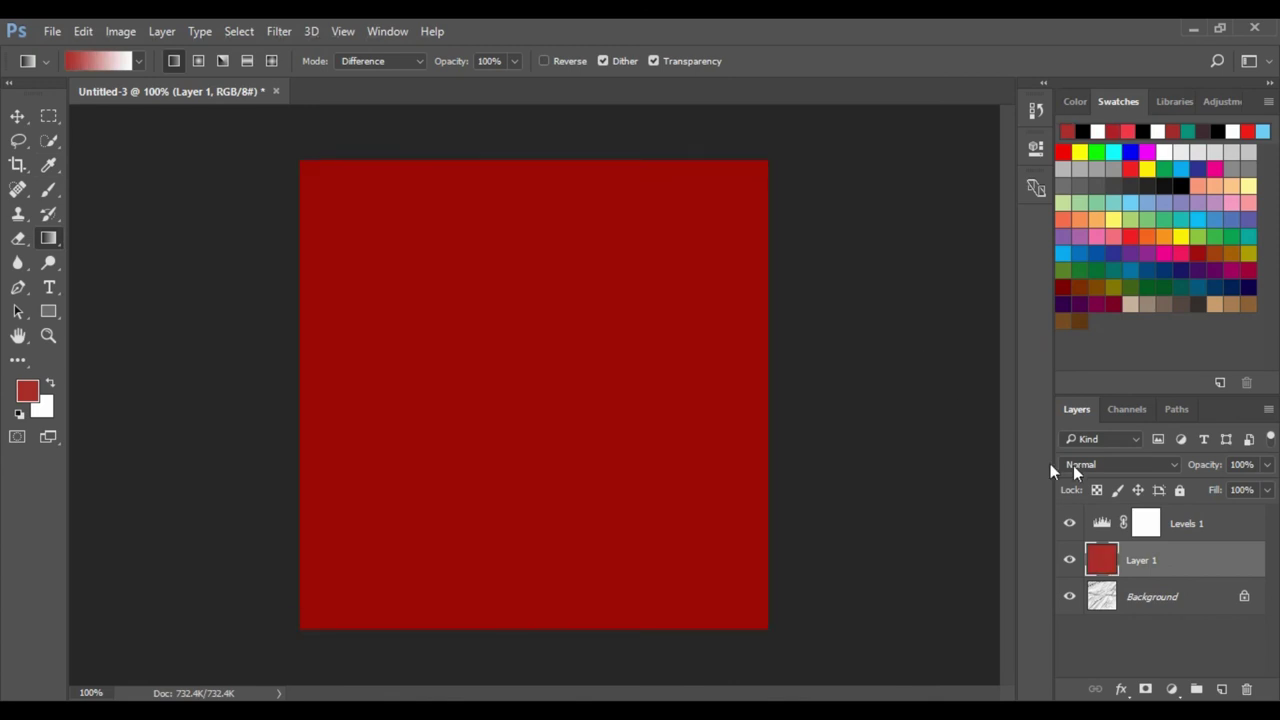
{"action": "left_click", "coordinate": [1173, 466]}
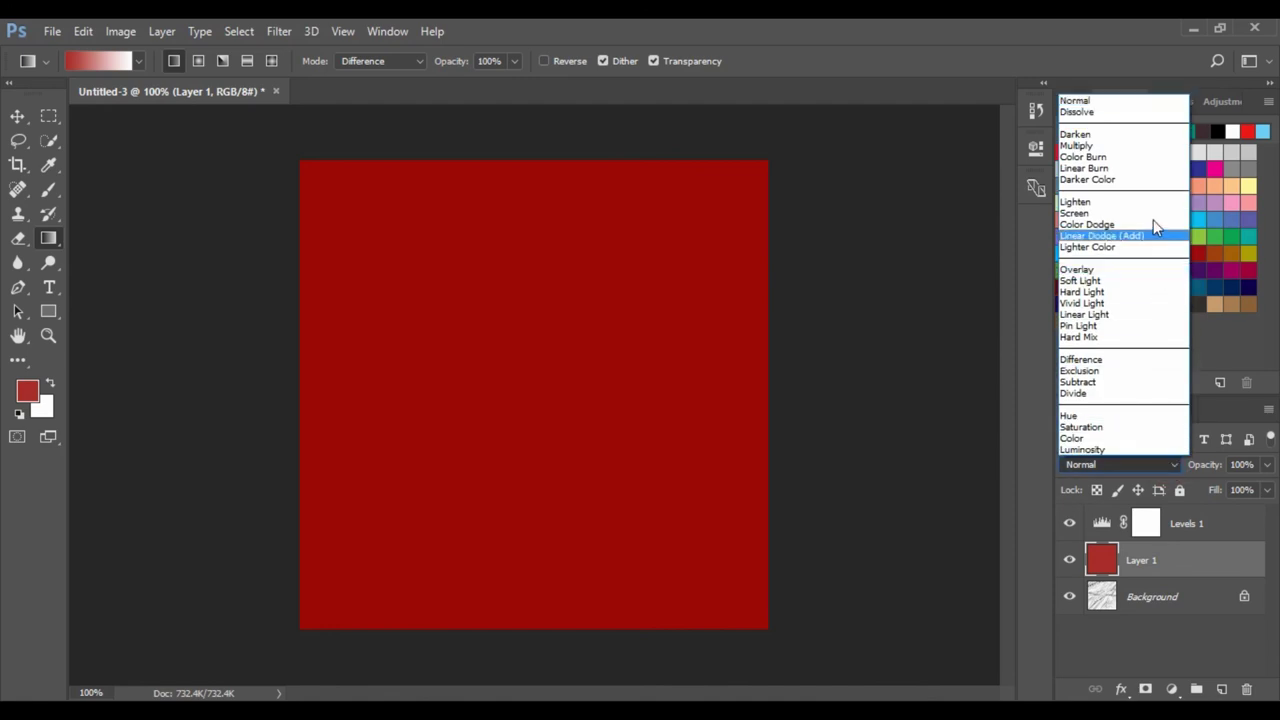
{"action": "left_click", "coordinate": [1153, 172]}
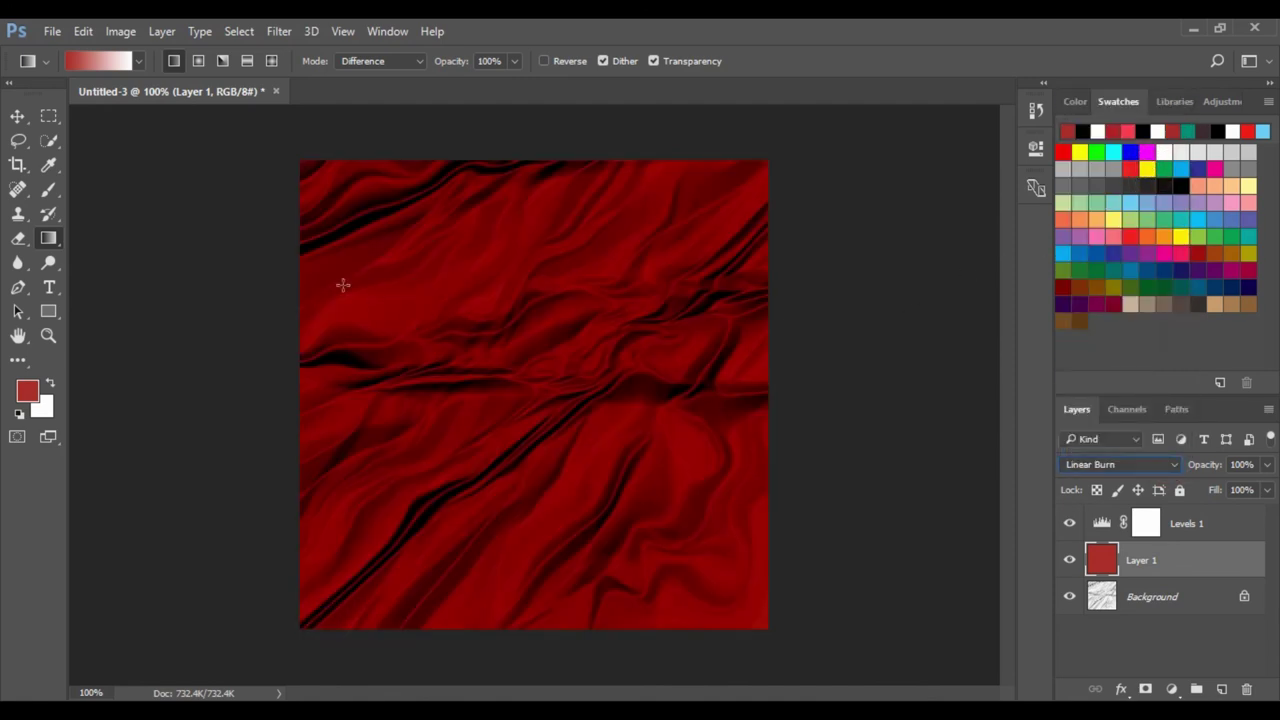
{"action": "left_click", "coordinate": [17, 116]}
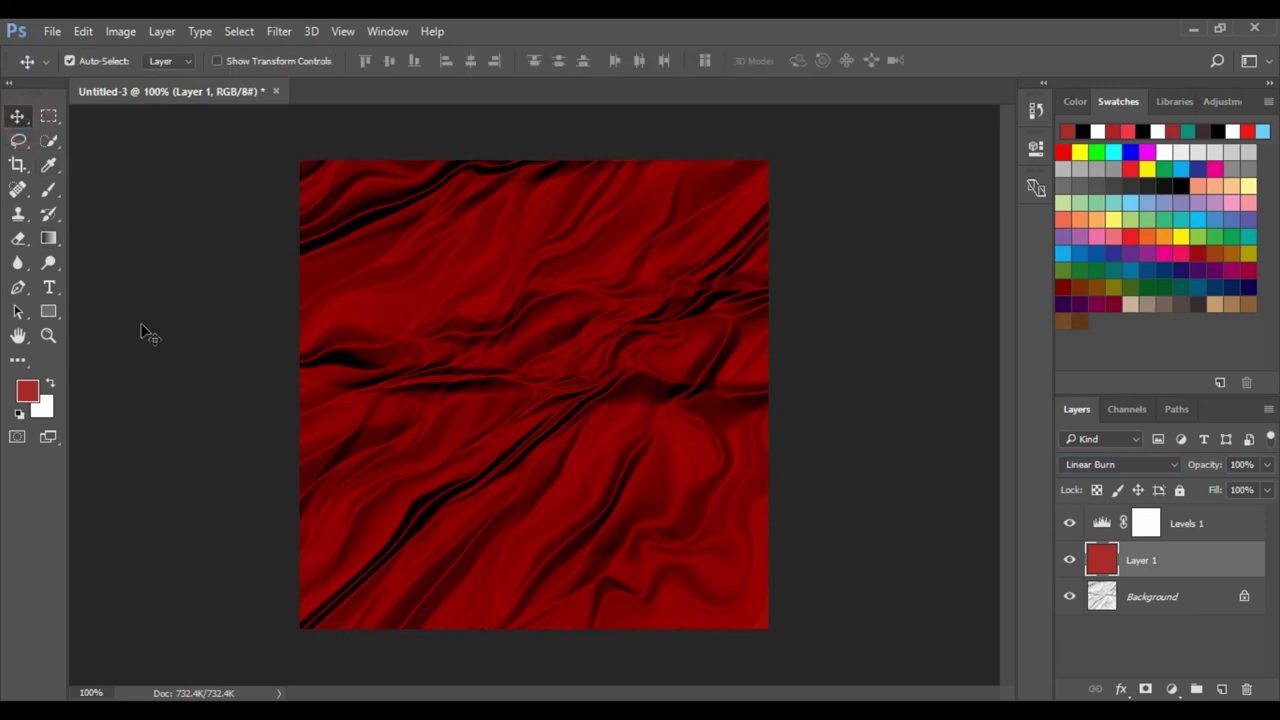